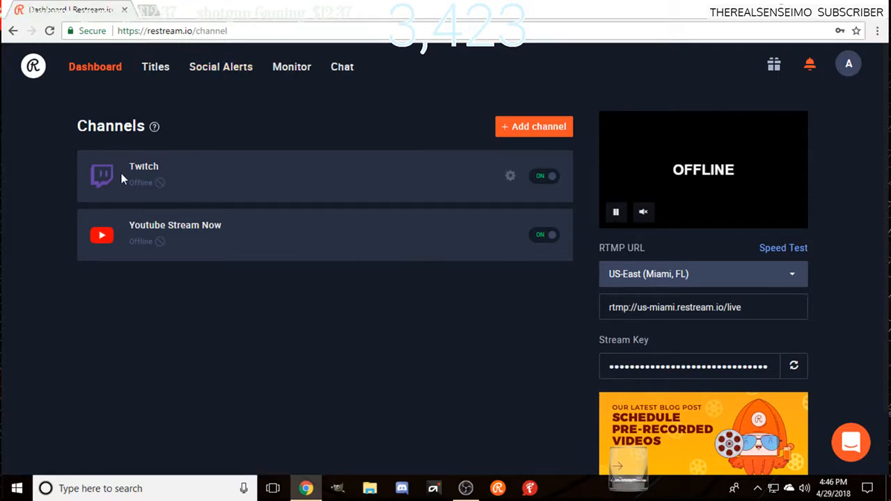
Step: Look through the streaming services offered for a new channel and try to add YouTube Gaming
left_click(517, 131)
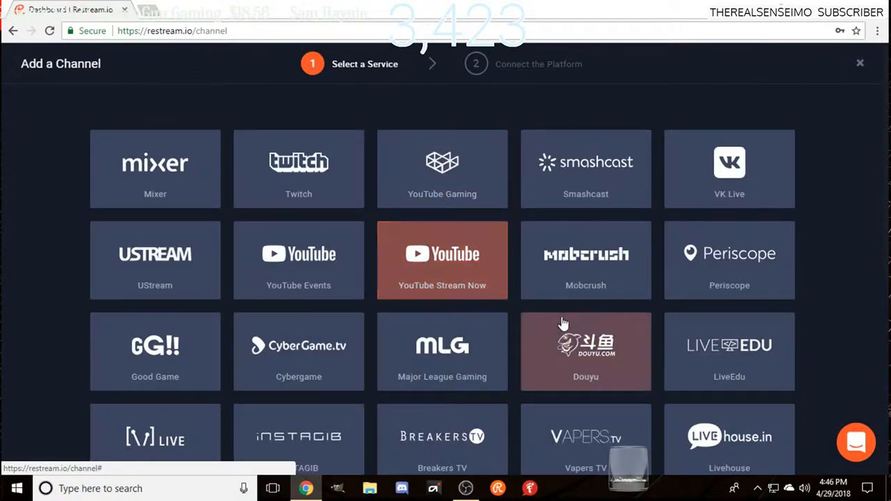
scroll(575, 267, "down", 2)
scroll(578, 268, "down", 2)
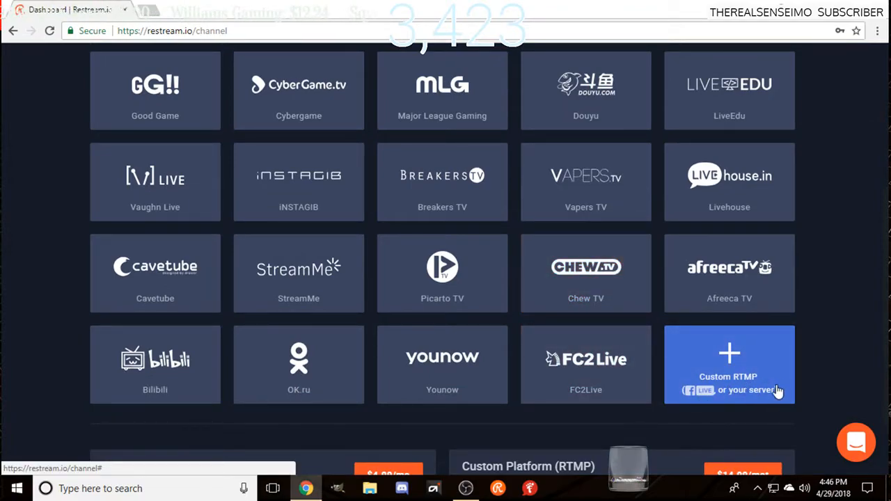
scroll(768, 392, "down", 1)
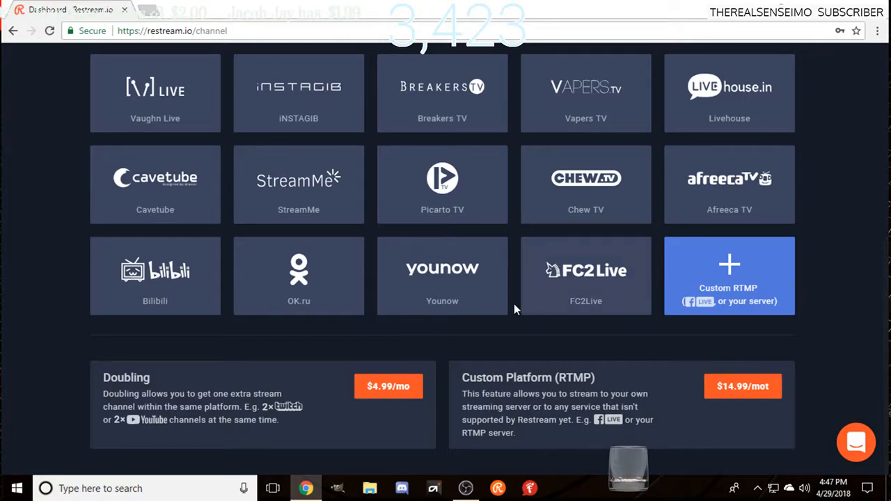
scroll(515, 309, "up", 2)
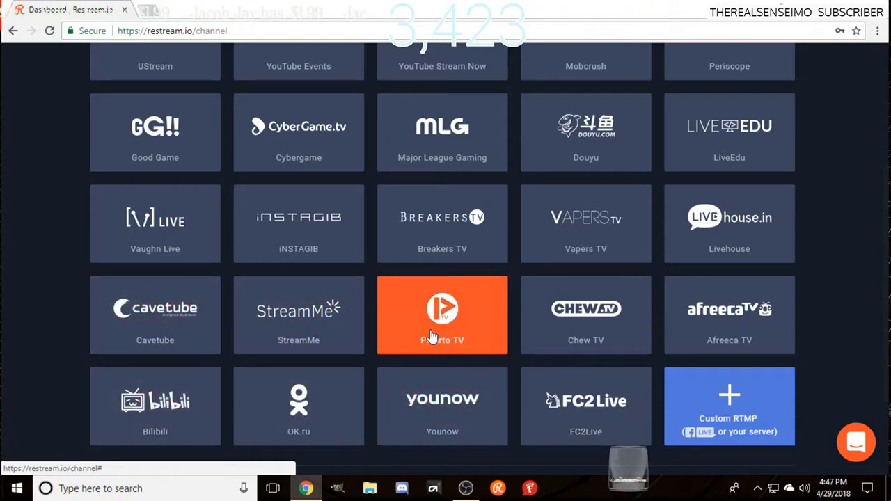
scroll(582, 331, "up", 2)
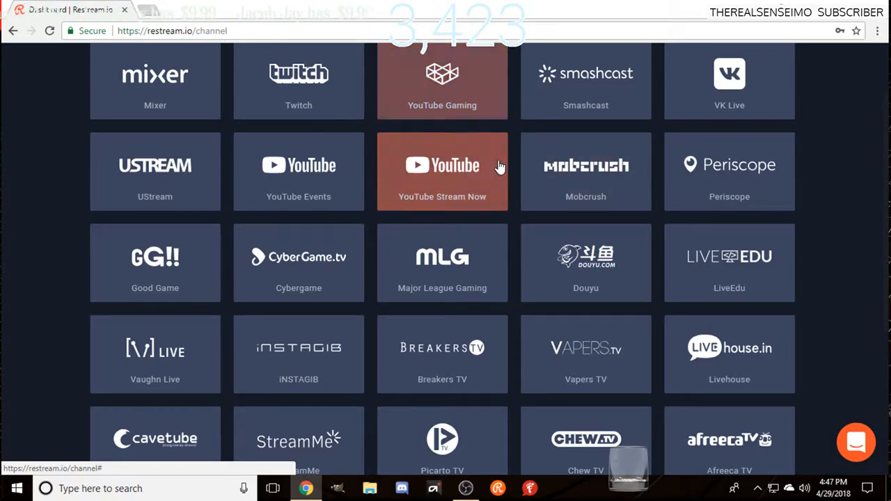
left_click(478, 103)
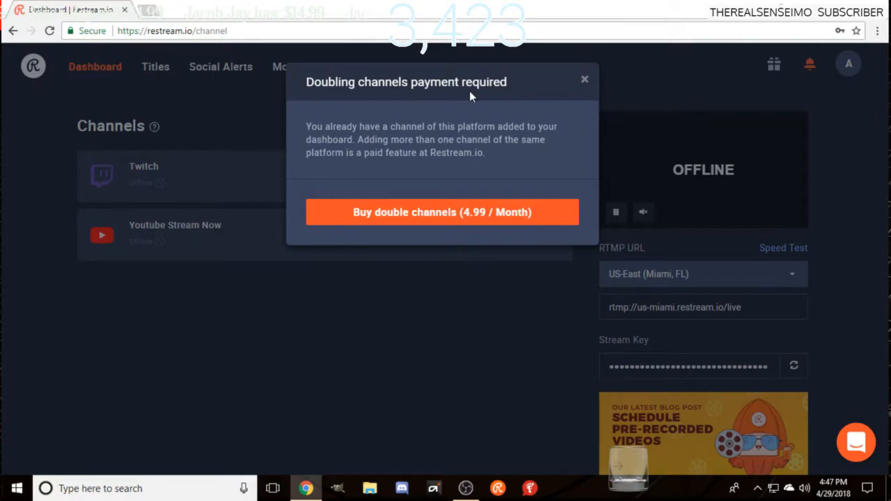
left_click(585, 80)
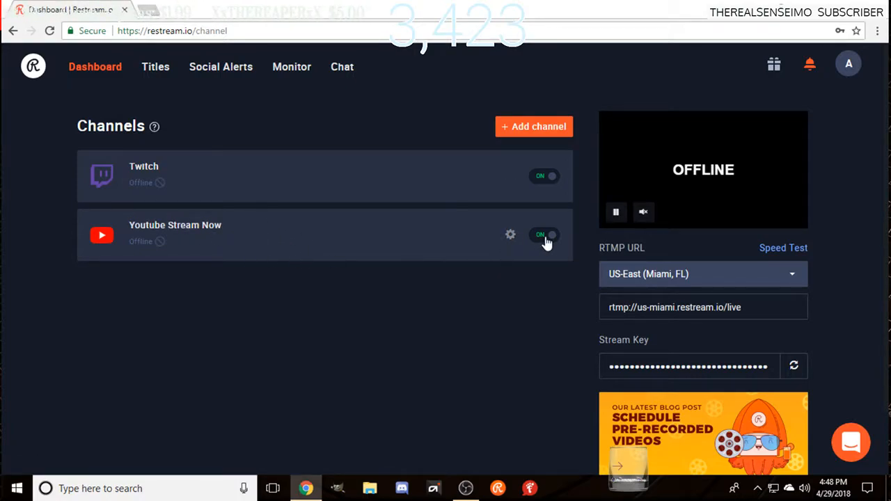
Step: Switch off the Youtube Stream Now channel and try again to add YouTube Gaming
left_click(543, 128)
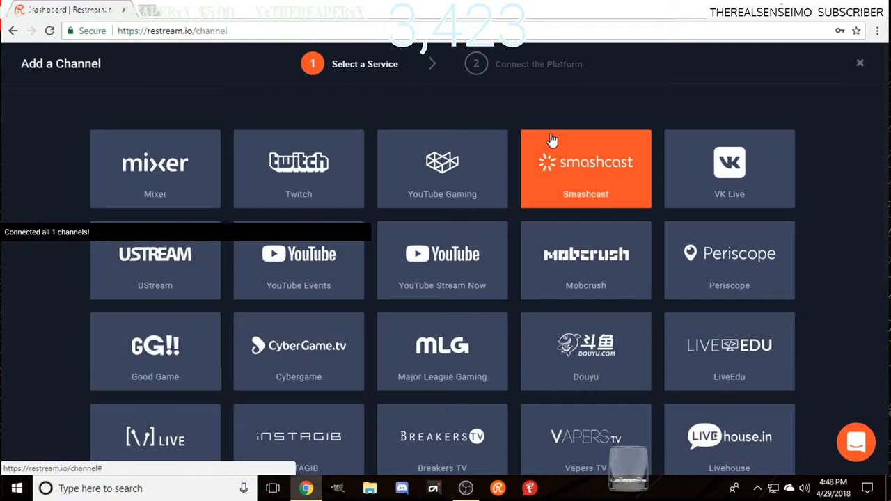
left_click(453, 202)
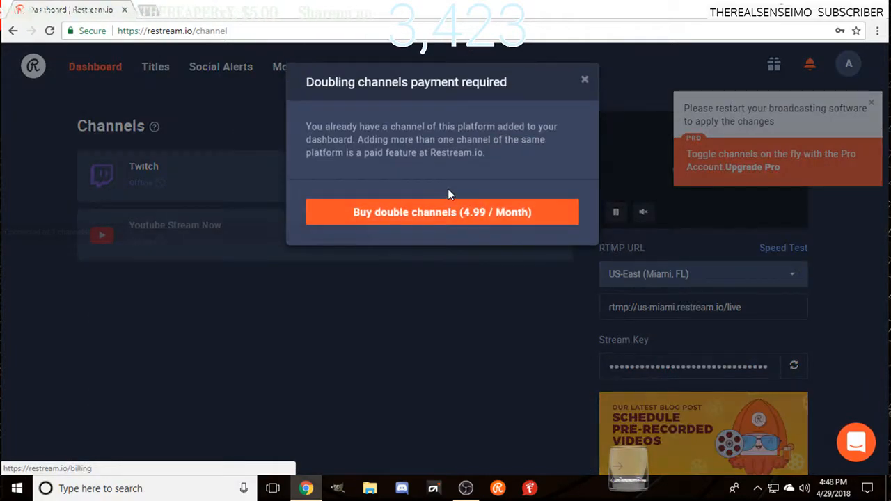
left_click(585, 80)
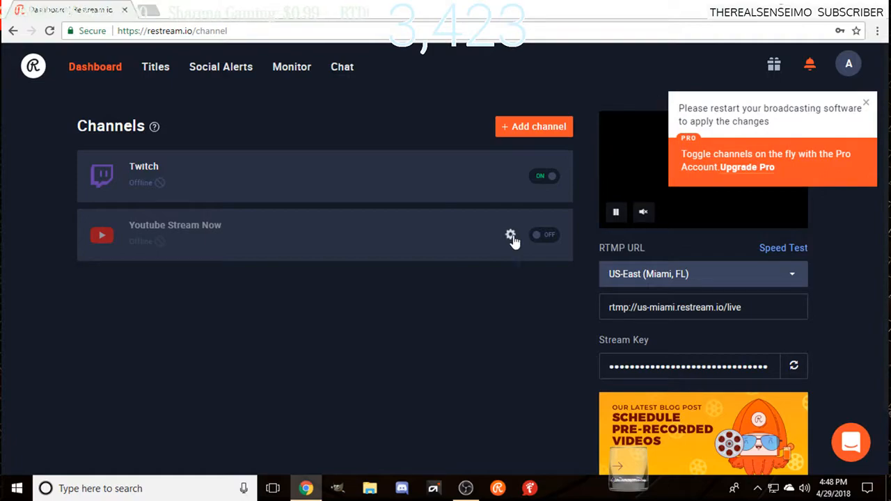
Step: Delete the Youtube Stream Now channel from the dashboard
left_click(511, 238)
left_click(478, 298)
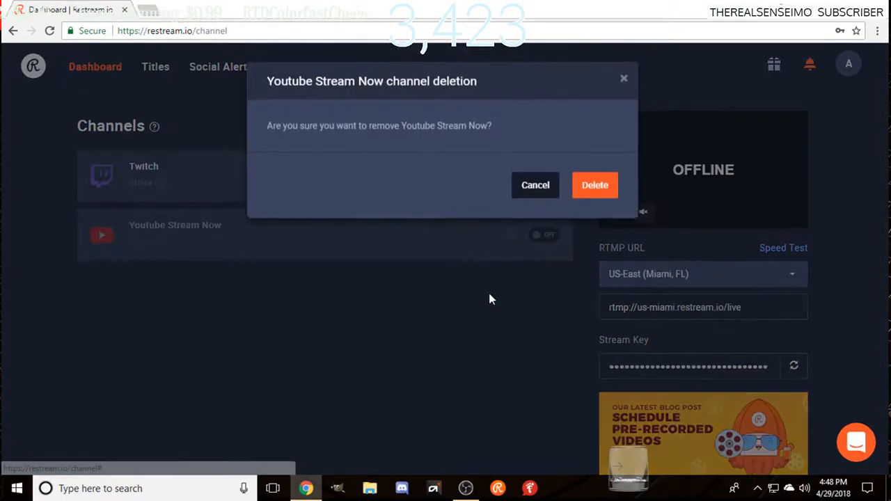
left_click(591, 186)
Step: Add a YouTube Gaming channel by connecting it through the first listed Google account
left_click(557, 132)
left_click(421, 199)
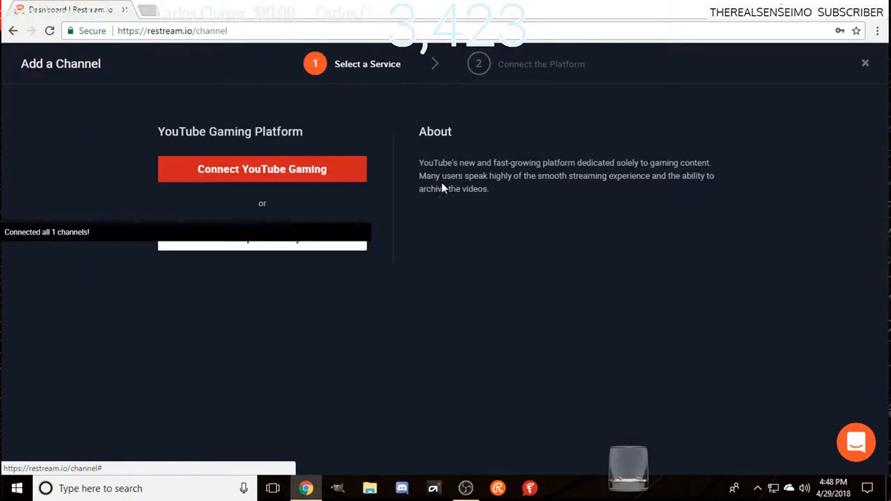
left_click(360, 174)
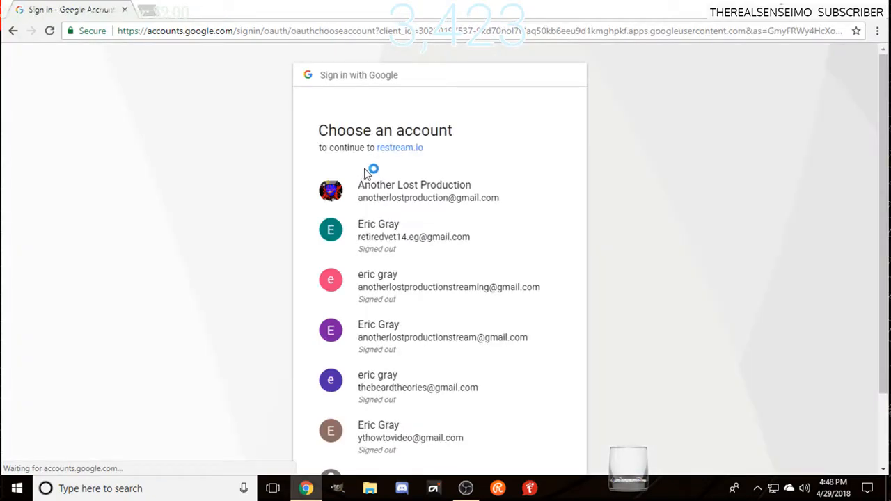
left_click(433, 188)
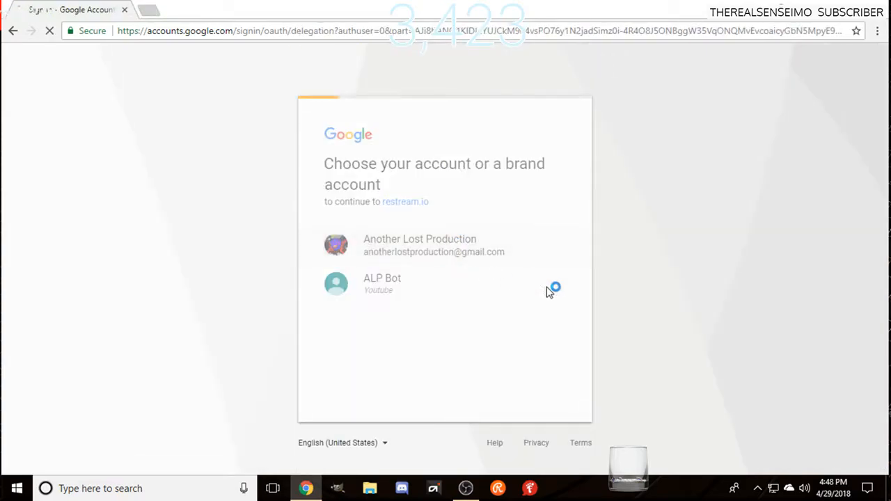
left_click(529, 419)
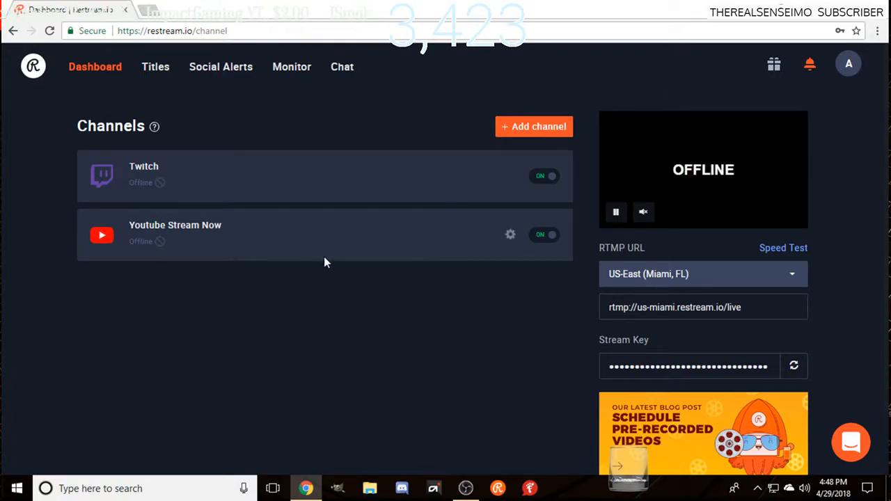
Step: Add Mixer as a new channel and start connecting it to the Mixer account
left_click(534, 127)
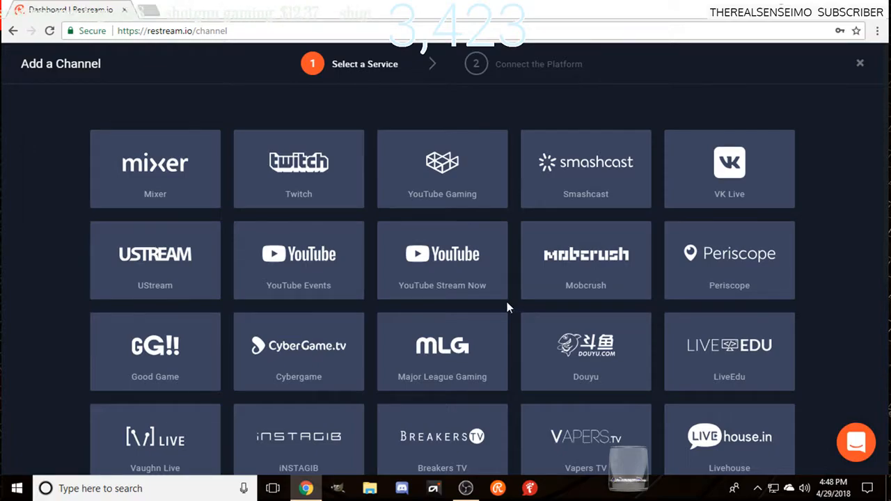
left_click(155, 168)
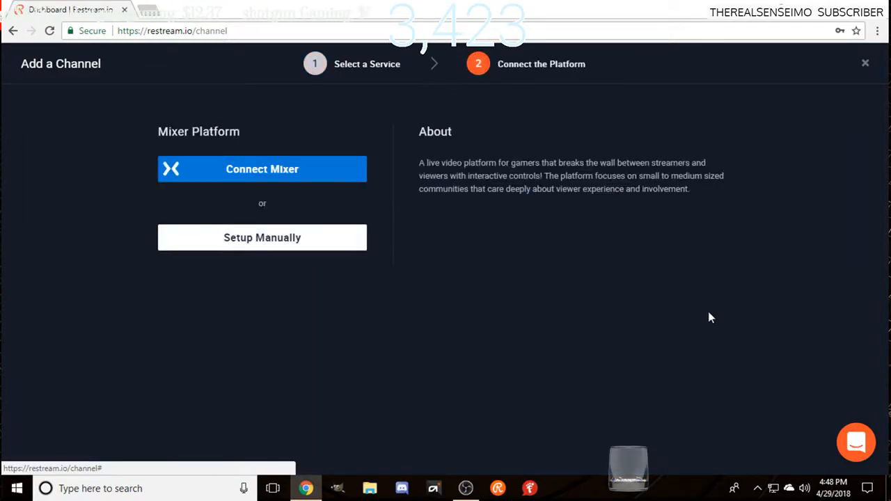
left_click(334, 169)
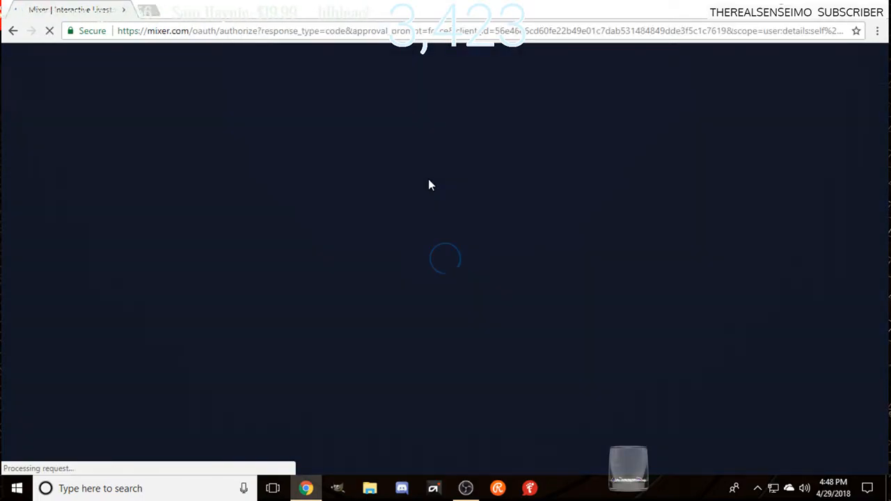
Step: Switch to OBS to hide the Display Capture source, and back in the browser approve Restream.io's permissions on Mixer
left_click(453, 272)
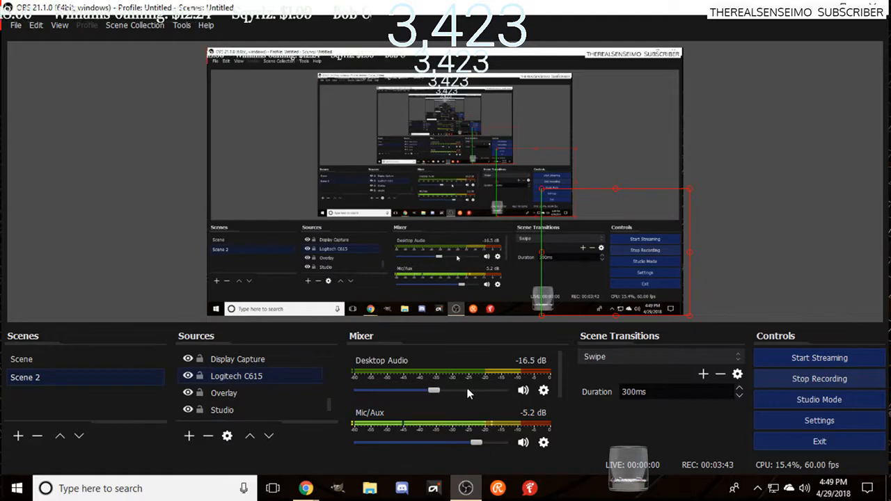
left_click(188, 360)
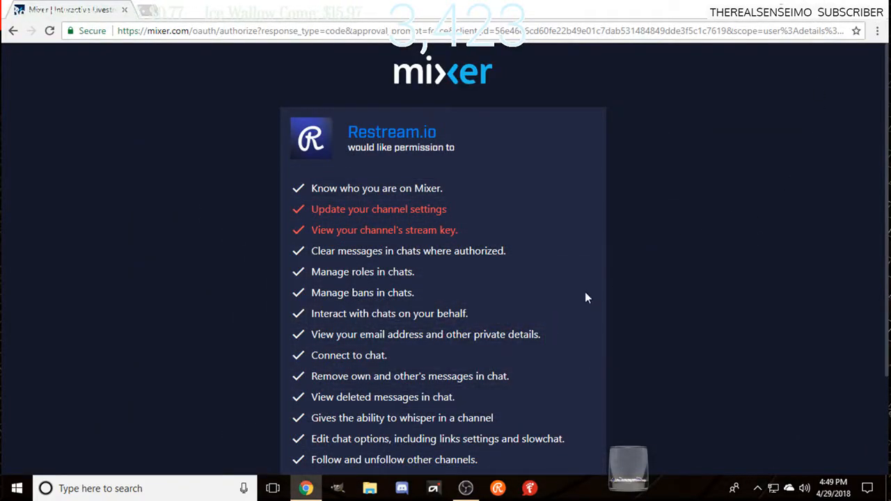
scroll(596, 293, "down", 2)
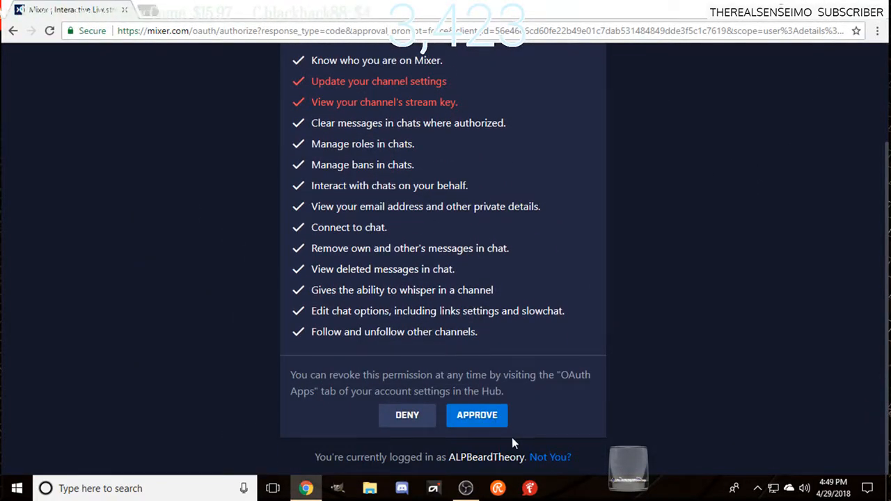
left_click(482, 422)
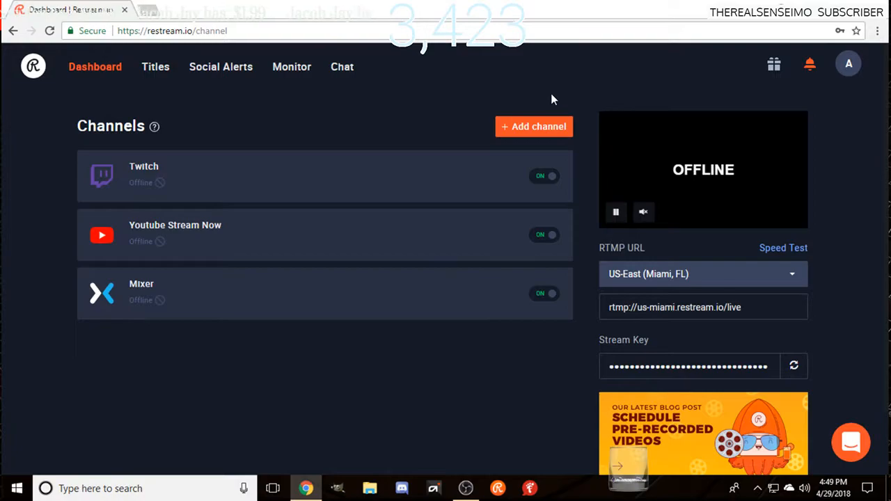
Step: Review the other services that can be added as channels, from Mixer to Custom RTMP, and return to the dashboard
left_click(540, 127)
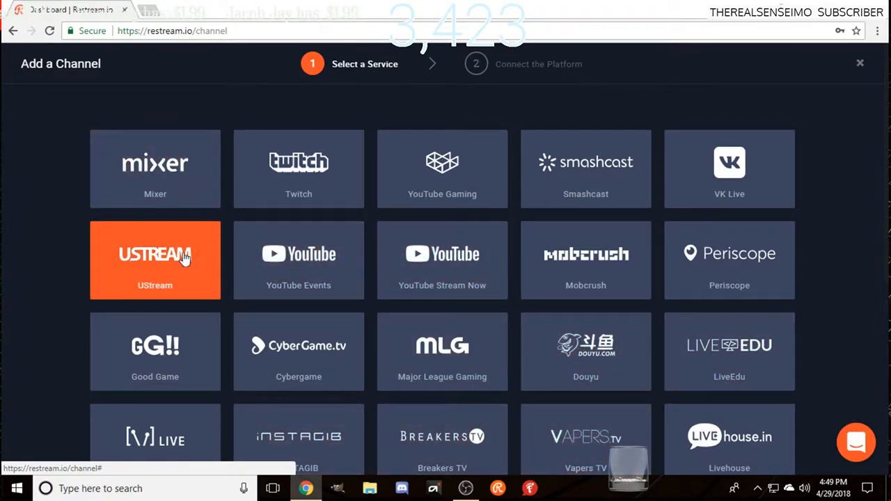
scroll(277, 294, "down", 1)
scroll(277, 294, "down", 2)
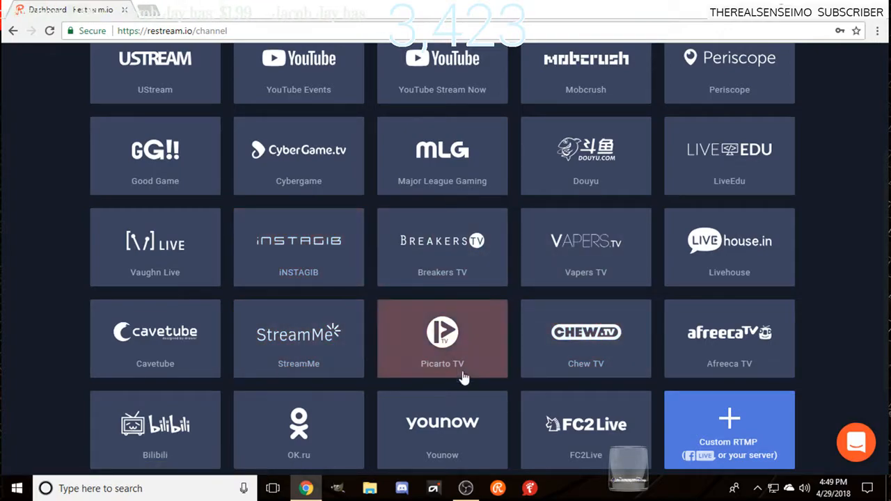
scroll(461, 369, "down", 2)
scroll(590, 336, "up", 4)
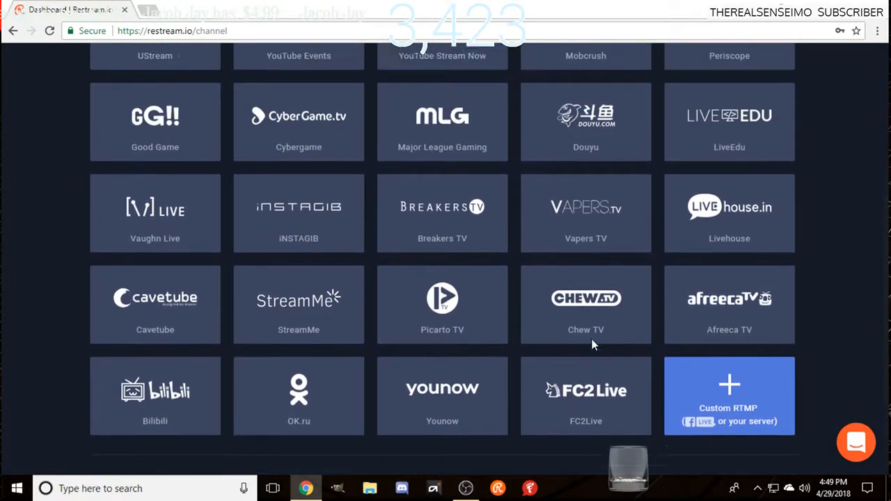
scroll(459, 373, "up", 2)
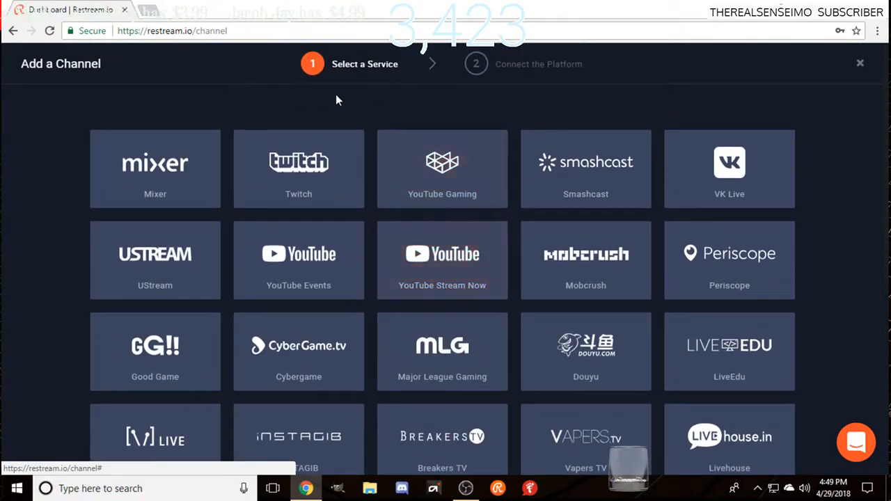
left_click(860, 63)
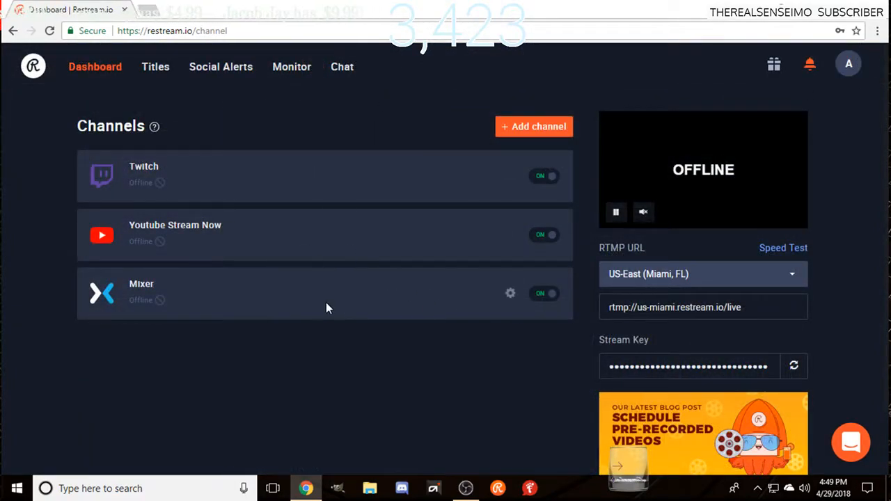
Step: Select the RTMP URL of the US-East (Miami, FL) server and display the list of available server locations
left_click(761, 313)
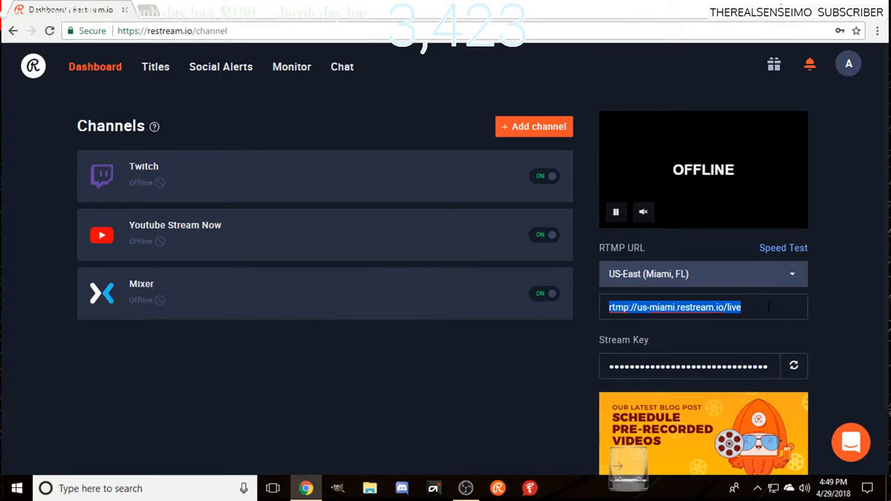
right_click(760, 310)
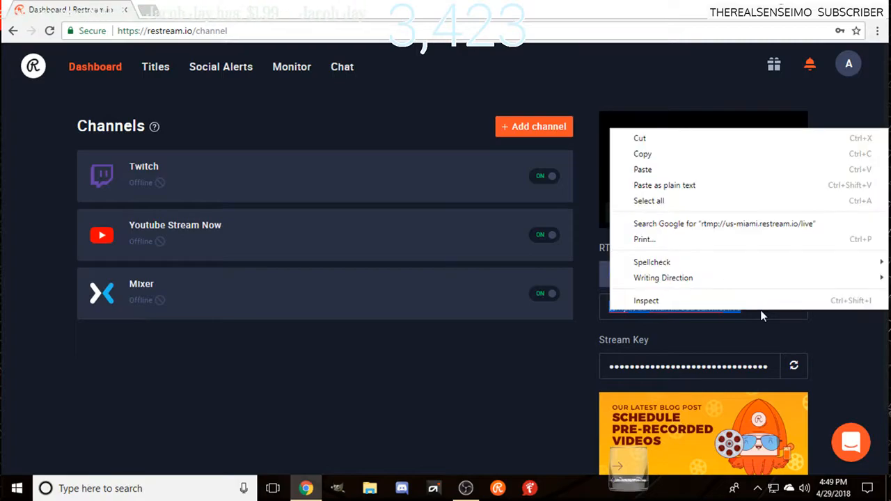
left_click(475, 346)
left_click(784, 281)
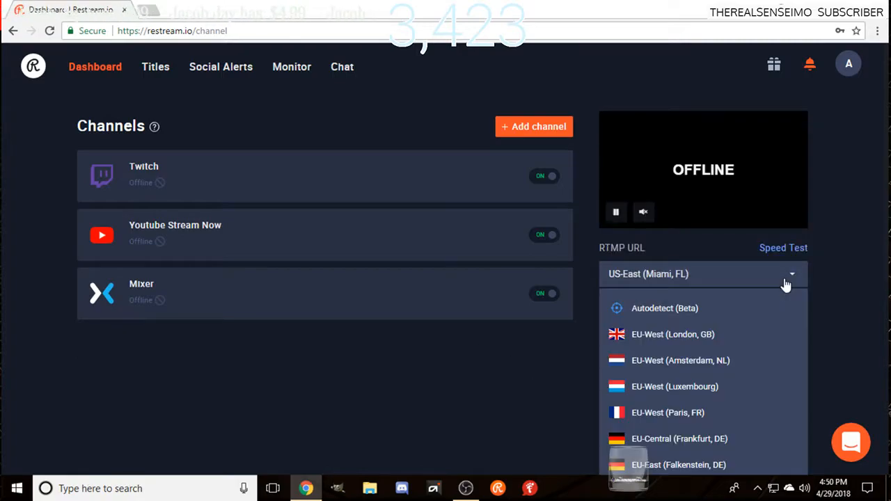
Step: Open the Speed Test and compare the latencies of the RTMP servers in all regions
left_click(777, 247)
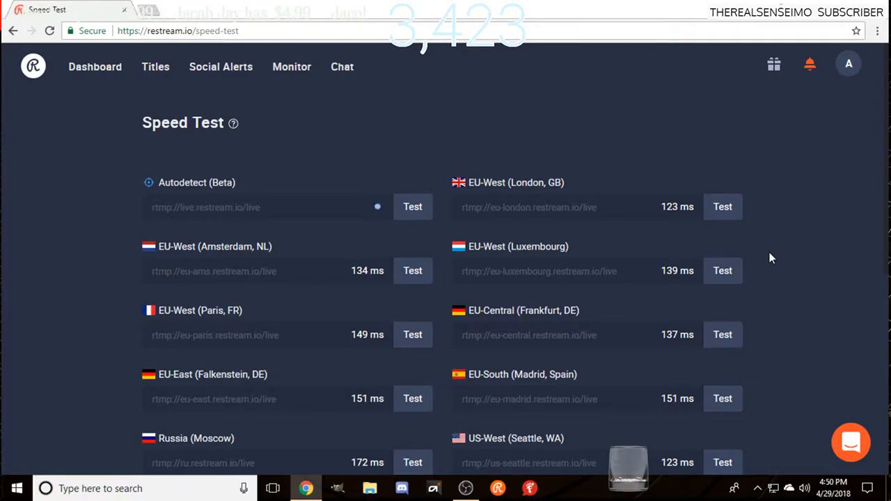
scroll(610, 290, "down", 2)
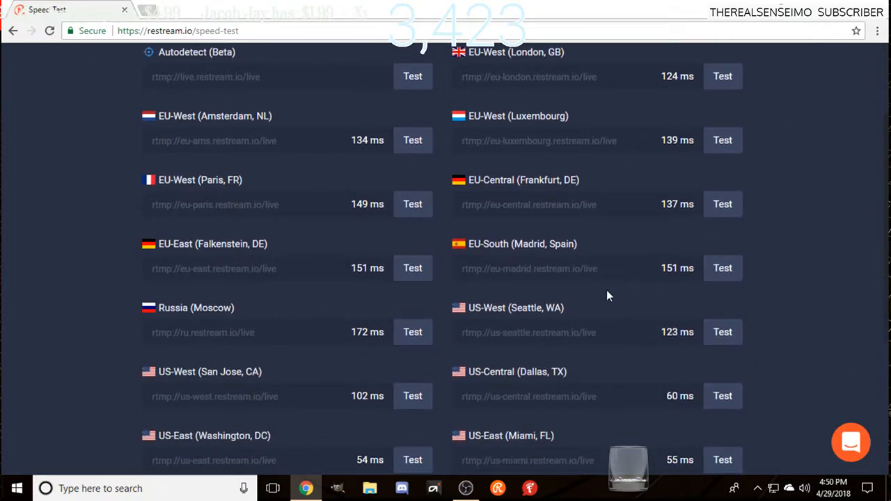
scroll(590, 295, "down", 4)
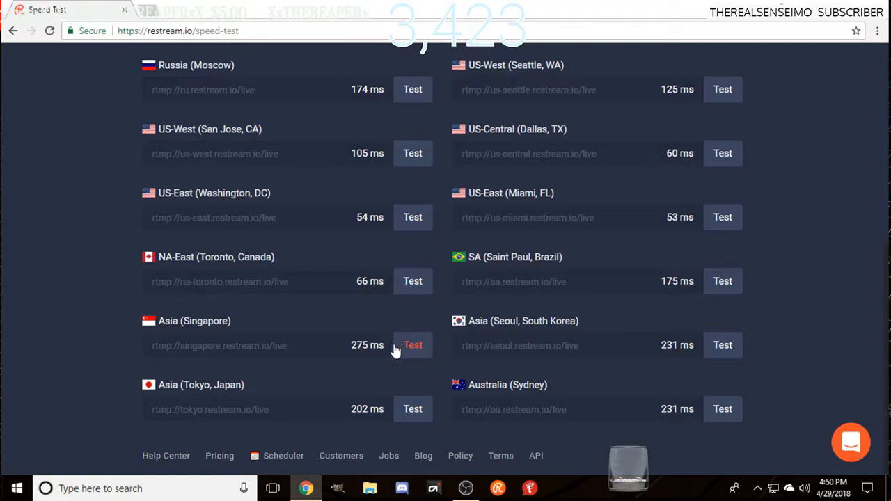
scroll(342, 345, "up", 1)
scroll(342, 342, "up", 1)
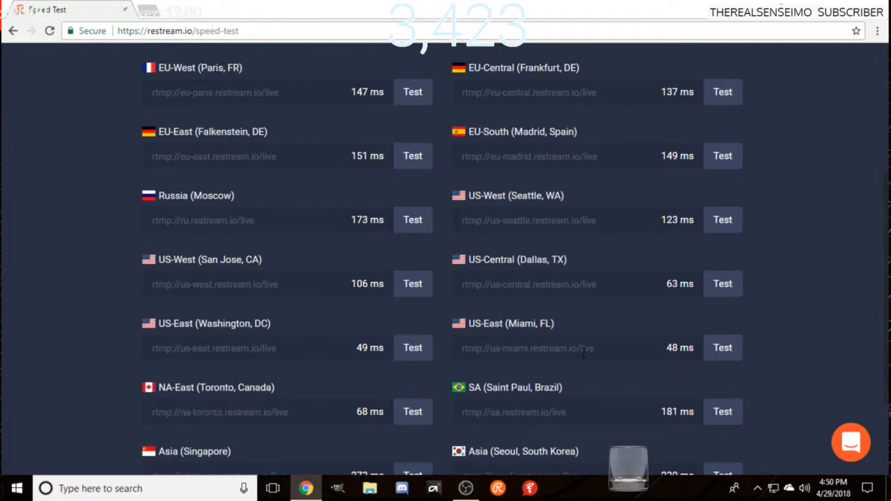
scroll(581, 355, "down", 2)
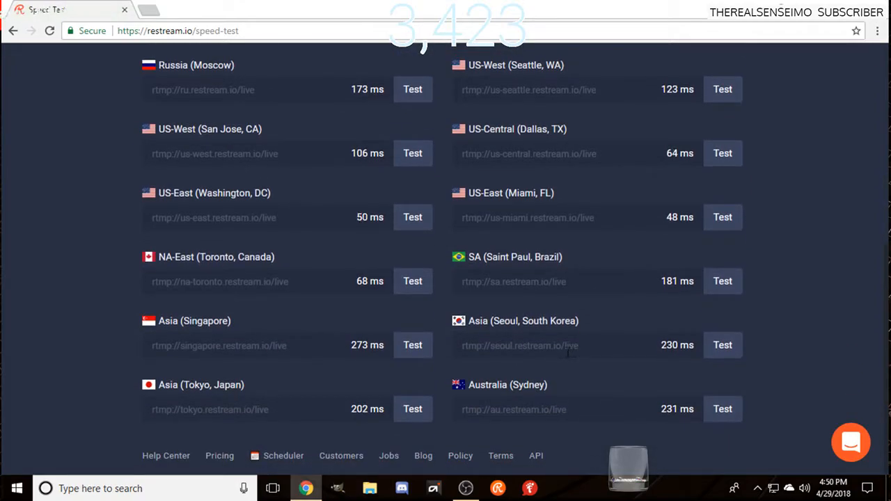
Step: Check the US-East and US-Central server latencies against the other regions on the Speed Test page
scroll(561, 359, "up", 3)
scroll(561, 359, "up", 3)
scroll(561, 358, "down", 2)
scroll(561, 357, "up", 1)
scroll(560, 357, "down", 1)
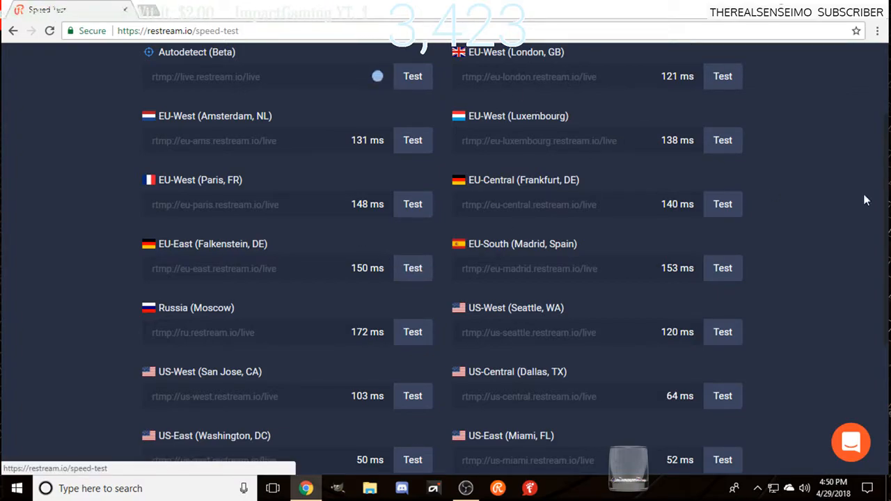
scroll(576, 251, "down", 2)
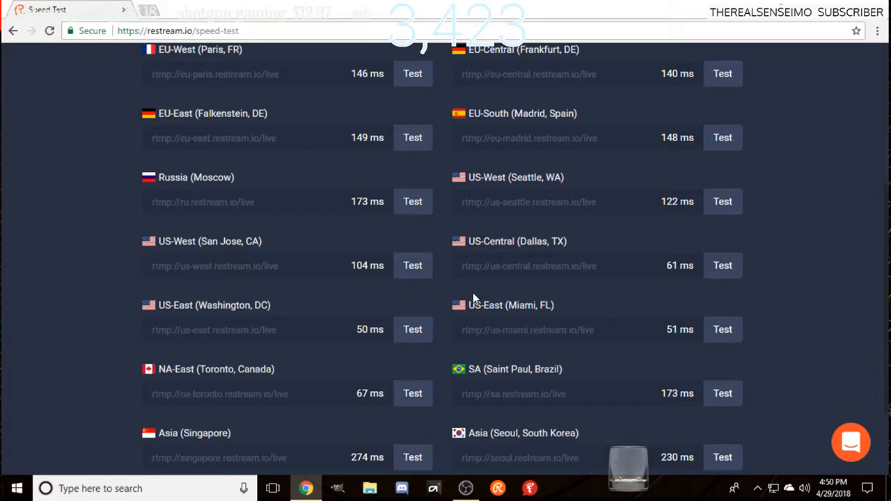
scroll(473, 292, "down", 3)
scroll(481, 309, "up", 5)
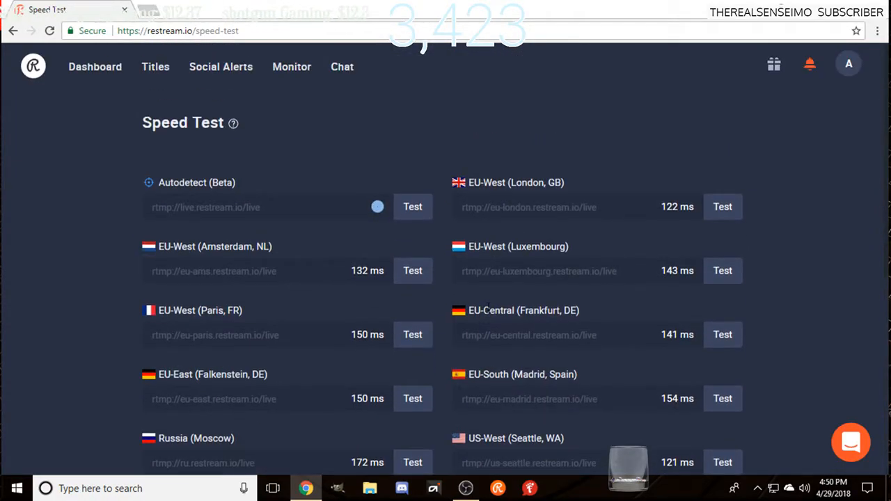
scroll(529, 327, "down", 4)
scroll(561, 337, "up", 4)
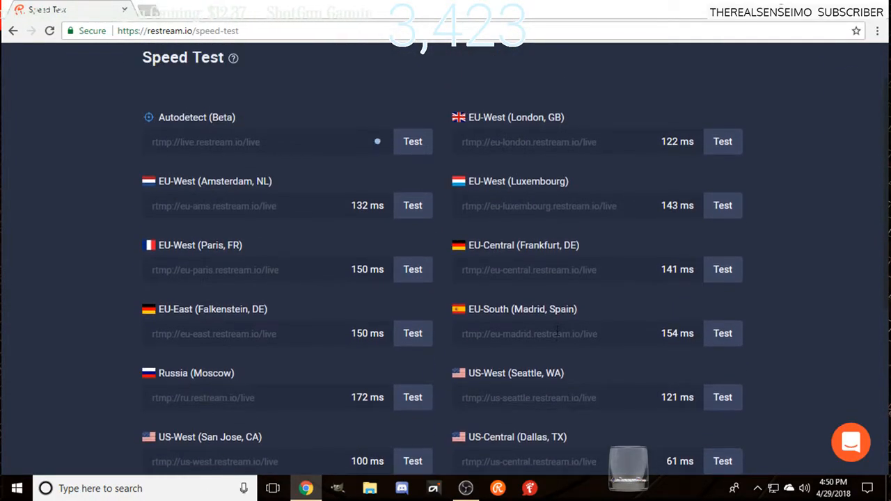
scroll(499, 348, "down", 1)
scroll(499, 348, "down", 3)
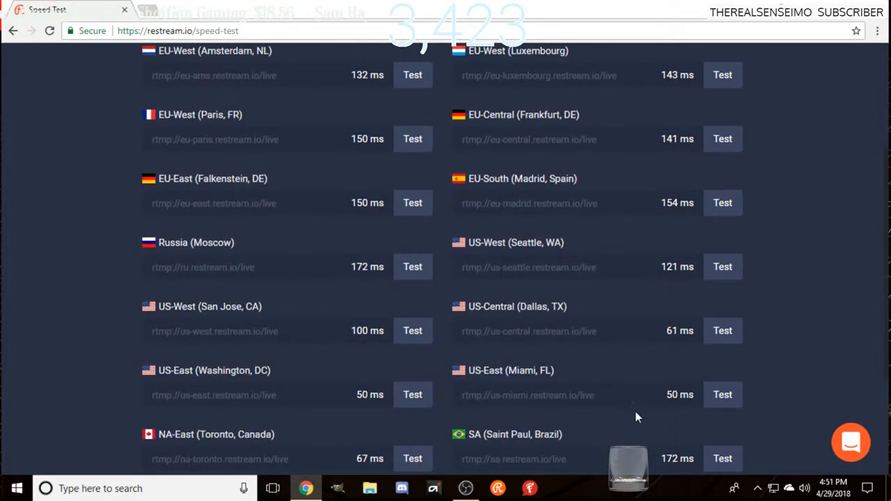
Step: Copy the US-East (Miami, FL) server address rtmp://us-miami.restream.io/live from the Speed Test page
scroll(620, 406, "down", 1)
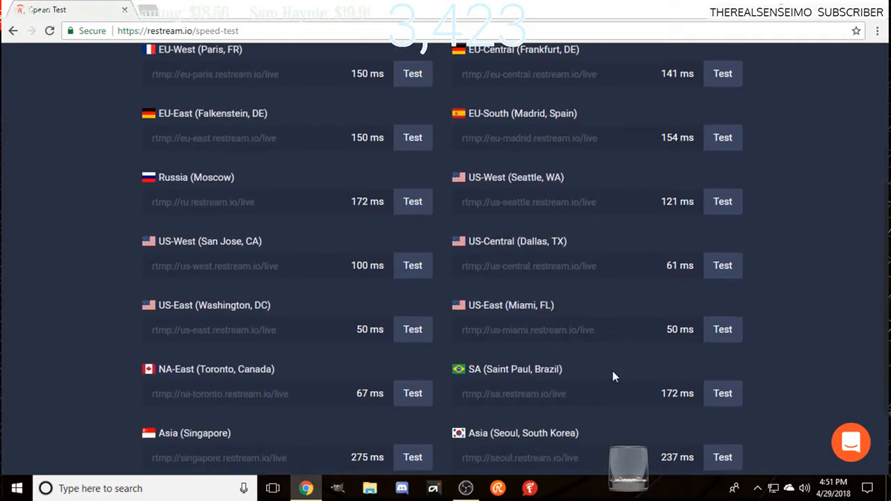
triple_click(623, 332)
triple_click(624, 332)
right_click(624, 333)
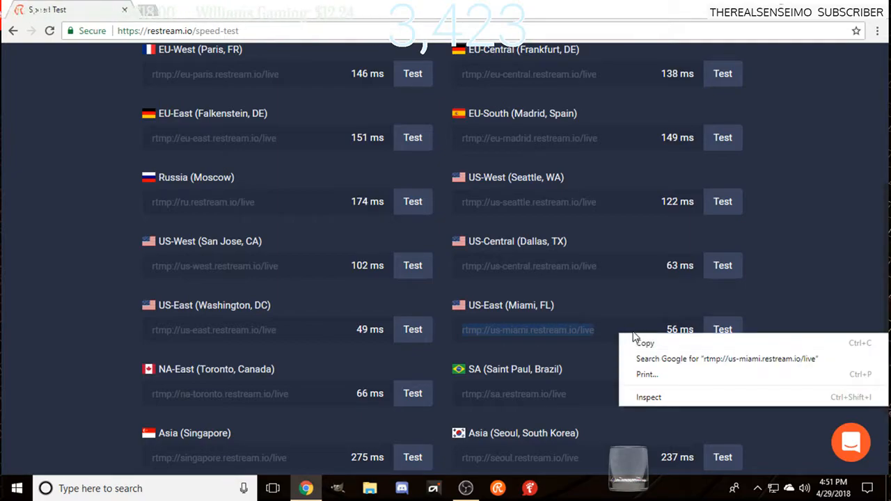
left_click(680, 339)
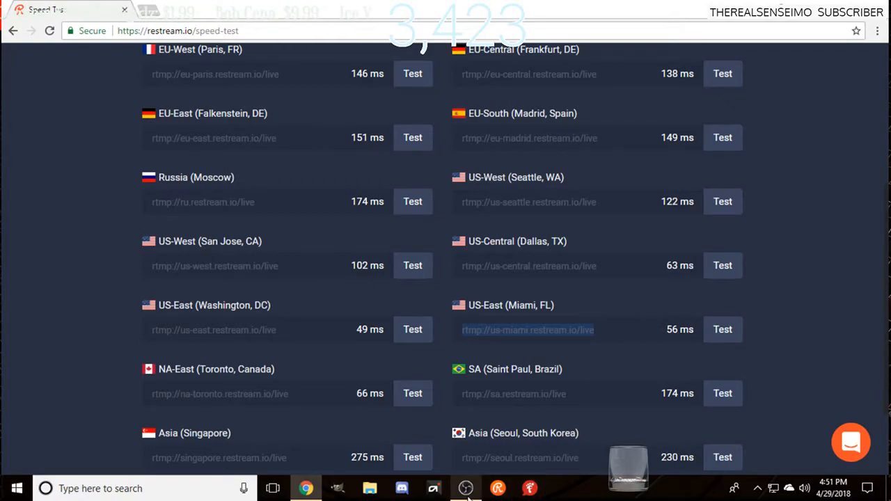
Step: Switch to OBS and display its Stream settings with the server URL and stream key fields
left_click(465, 489)
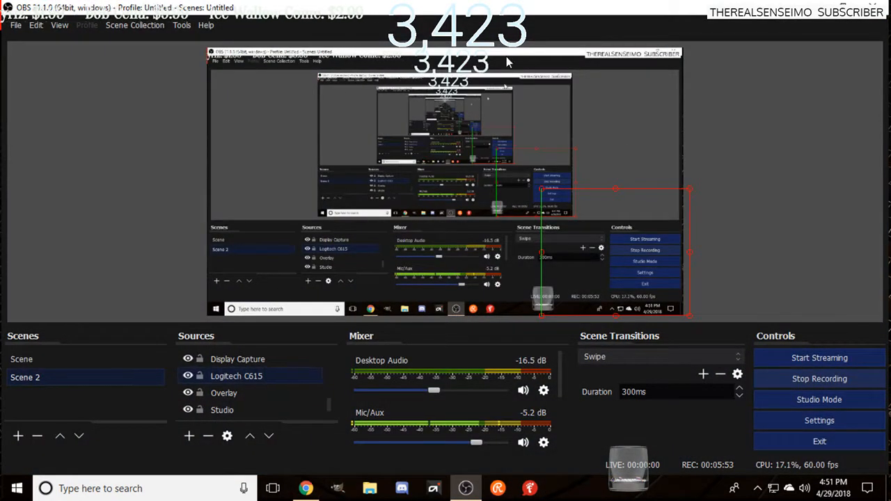
left_click(856, 422)
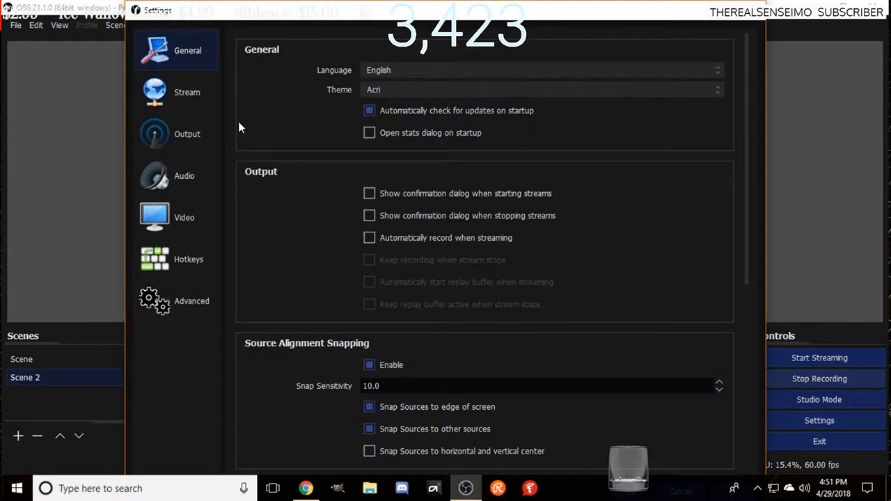
left_click(197, 110)
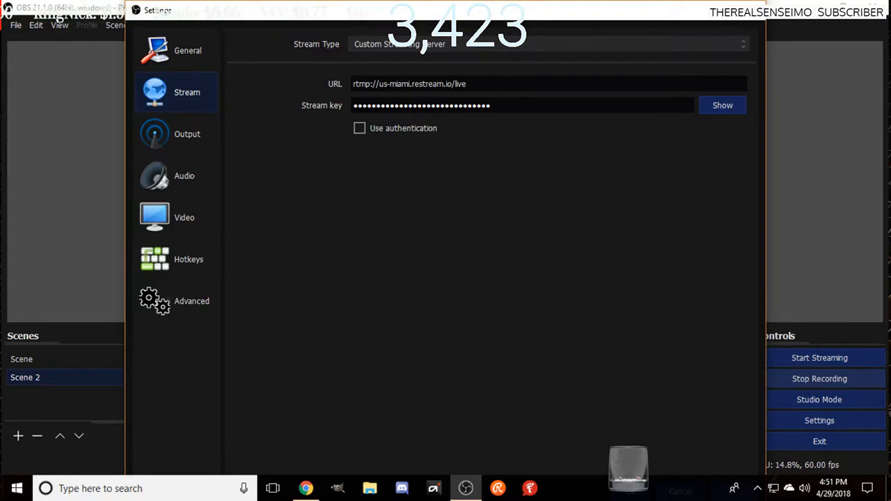
Step: Switch back to the browser and return to the Restream.io dashboard showing the RTMP URL and stream key
left_click(305, 488)
scroll(700, 452, "up", 5)
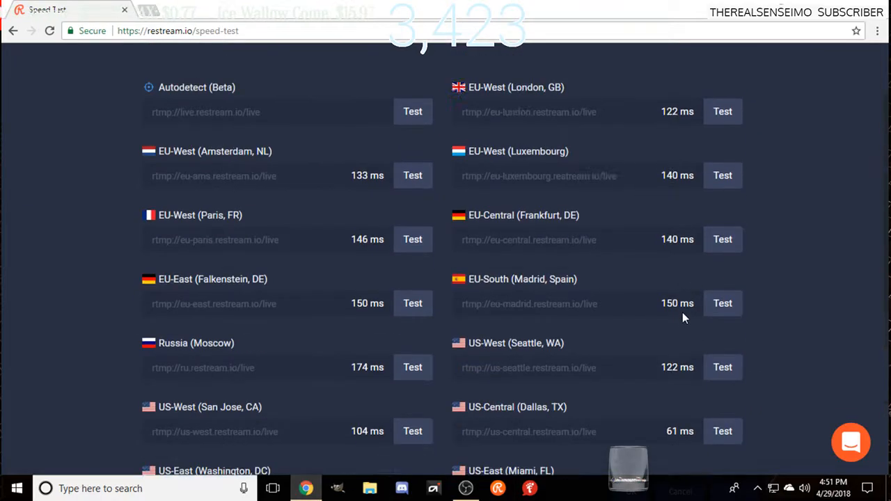
left_click(108, 74)
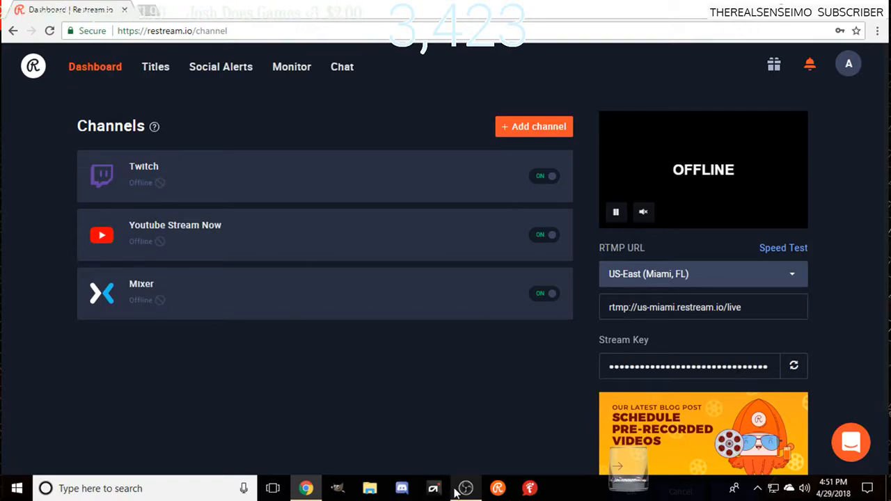
Step: Switch to OBS, review the available Stream Type options in the Stream settings, and accept the settings
mouse_move(456, 492)
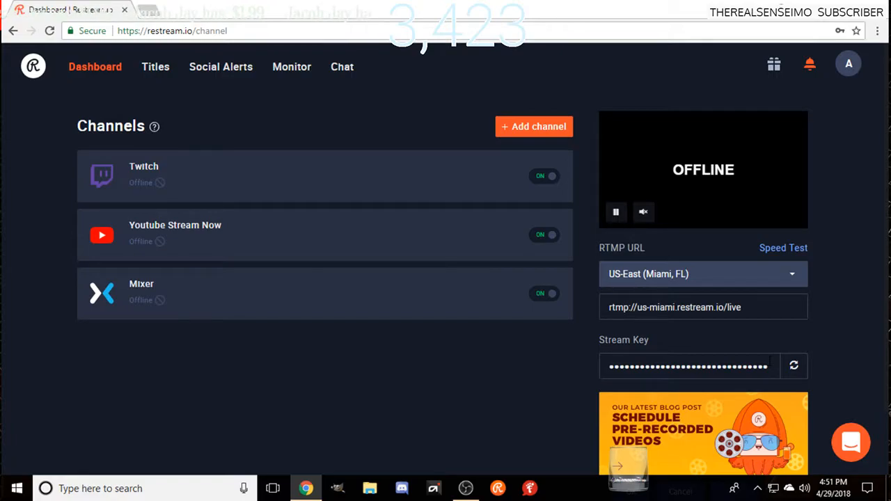
left_click(466, 488)
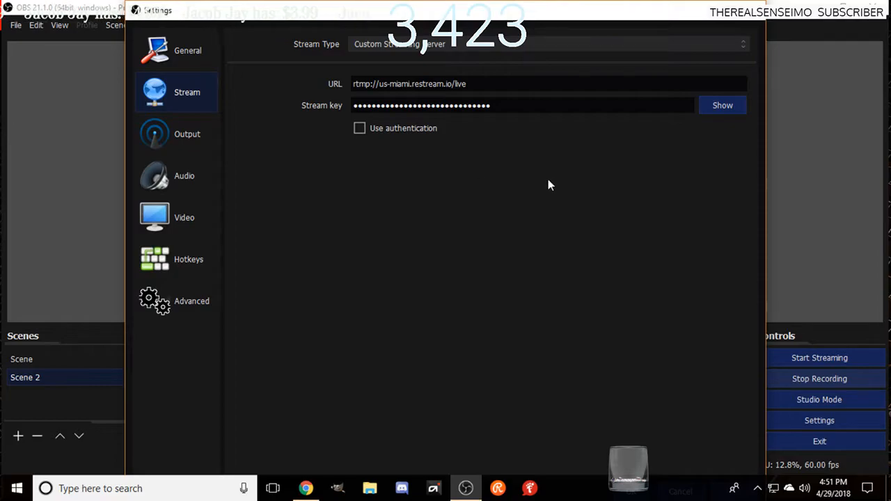
left_click(742, 49)
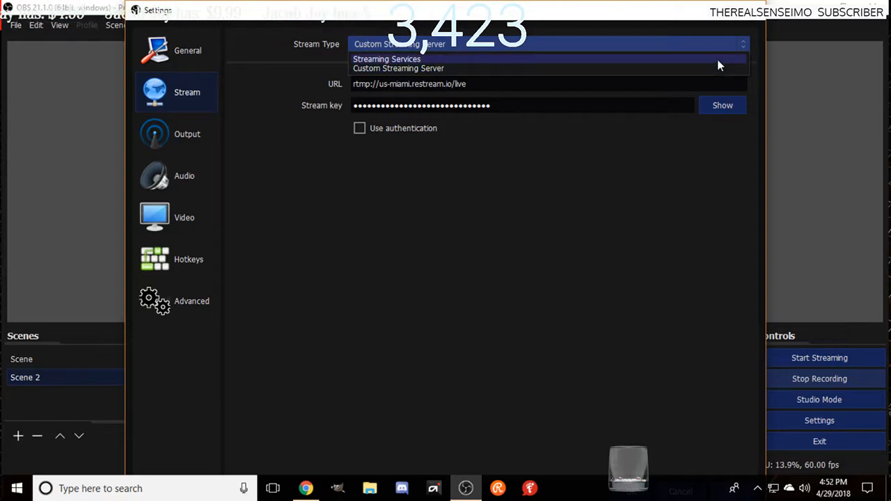
left_click(659, 85)
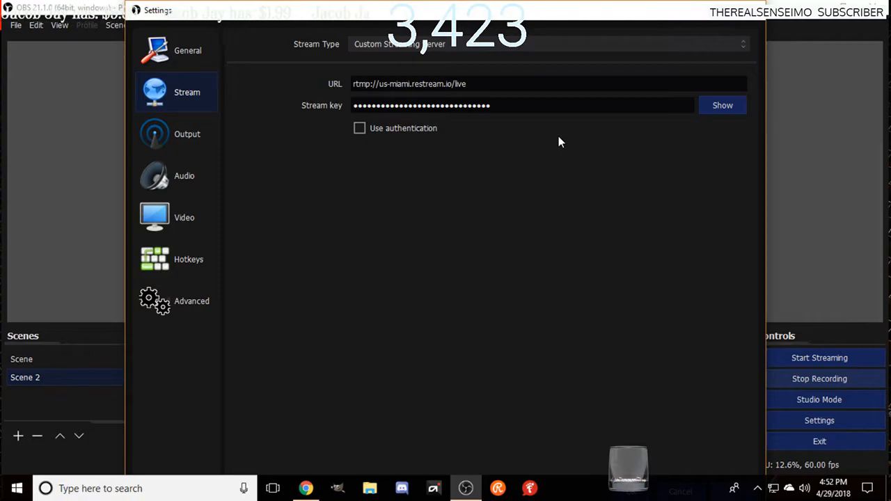
mouse_move(622, 1)
left_mouse_down()
mouse_move(629, 27)
mouse_move(630, 1)
left_mouse_up()
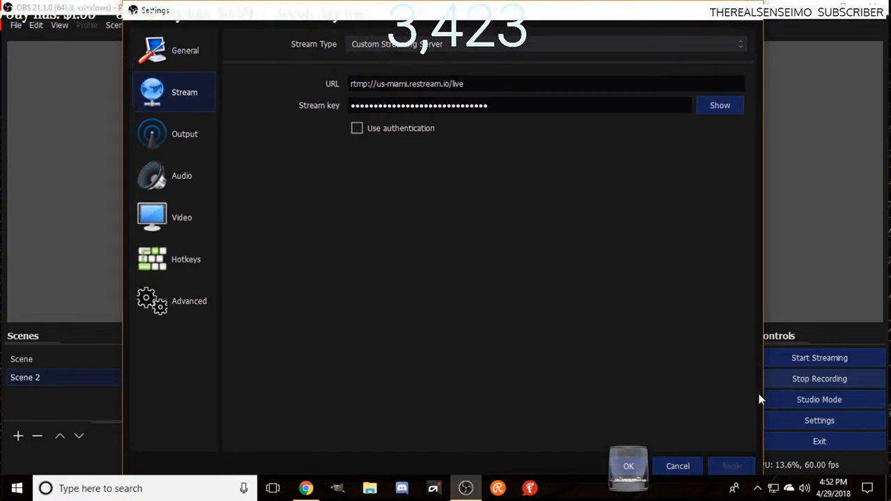
left_click(629, 468)
Step: Open the streaming Output settings, review the CPU Usage Preset options, choose fast, and accept the settings
left_click(819, 420)
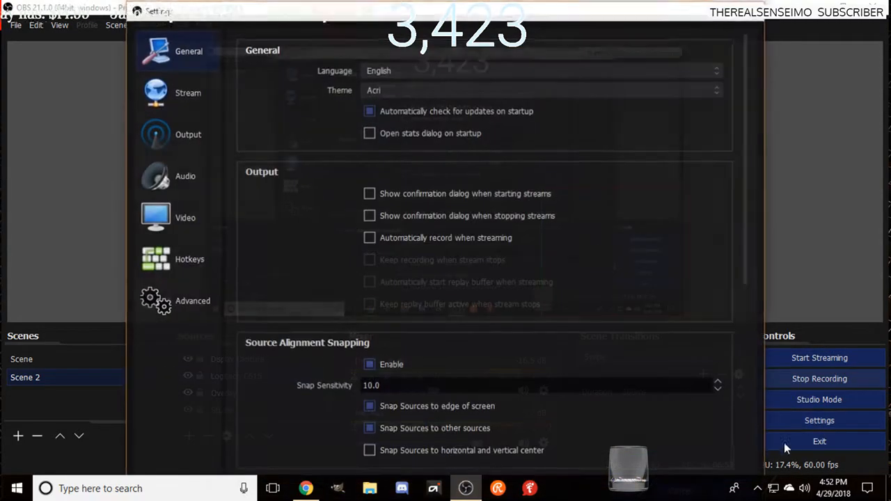
left_click(180, 142)
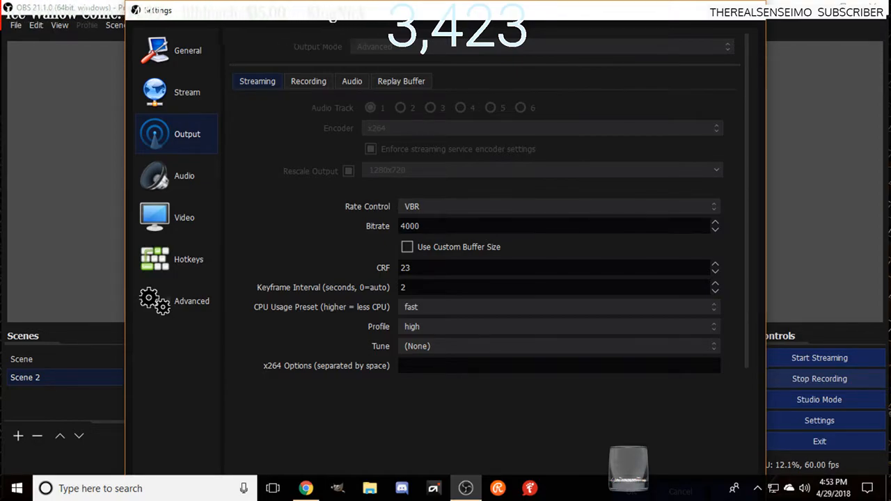
left_click(705, 311)
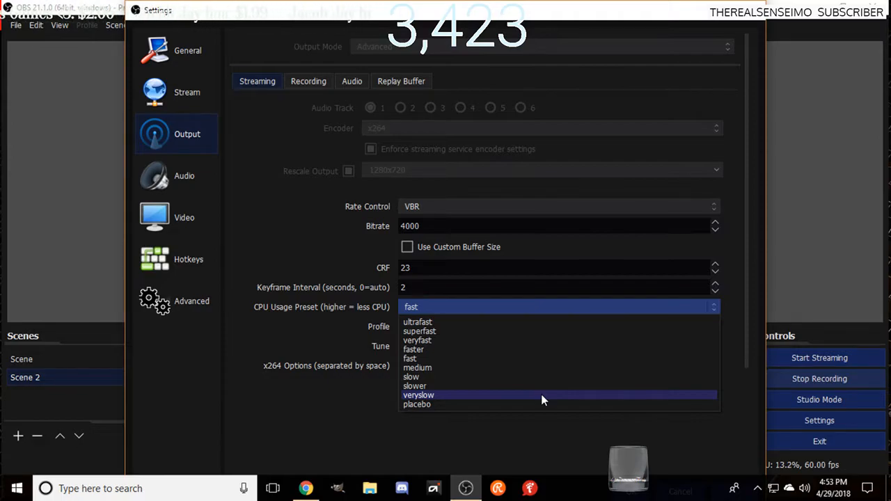
left_click(529, 359)
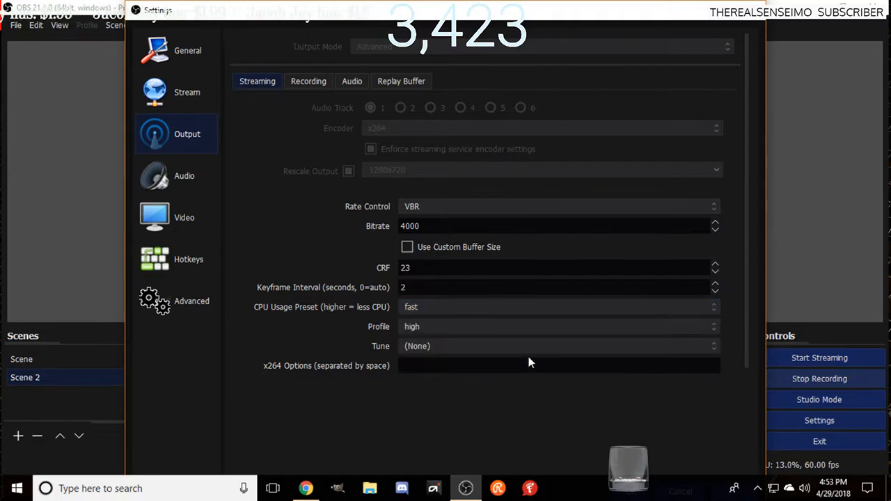
left_click(563, 307)
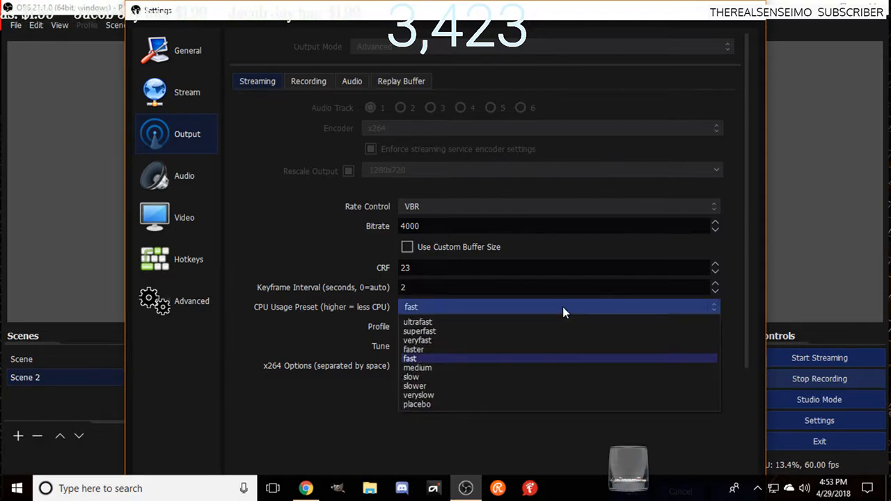
left_click(567, 439)
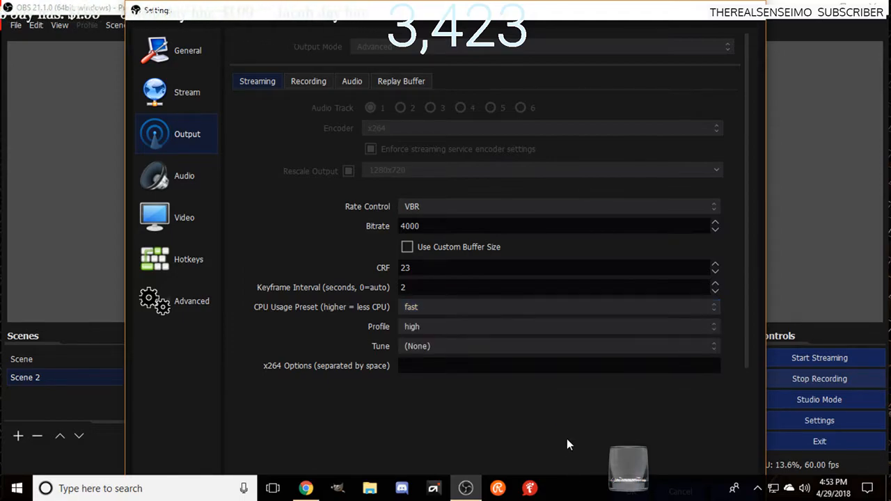
mouse_move(495, 4)
left_mouse_down()
mouse_move(496, 27)
mouse_move(493, 3)
left_mouse_up()
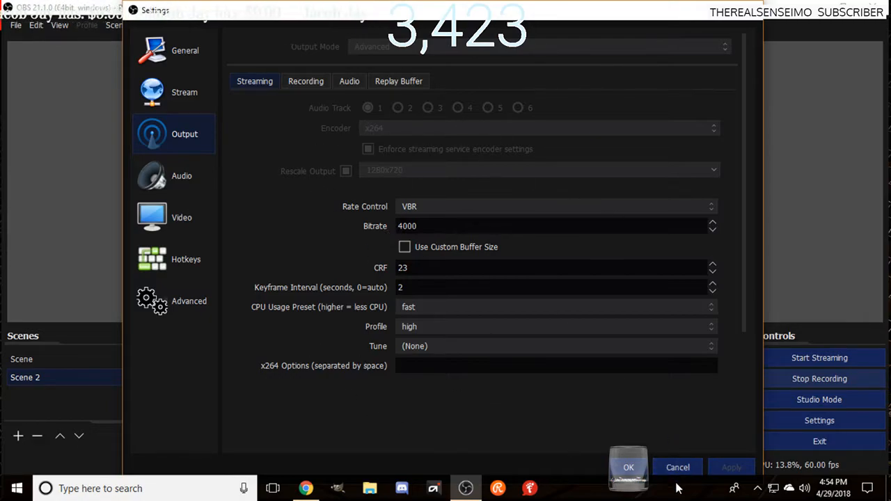
left_click(628, 467)
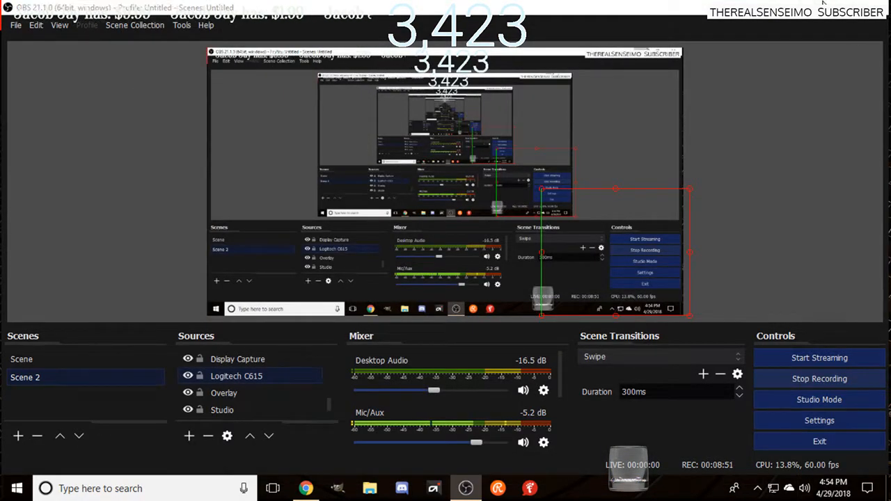
Step: Switch to the browser and view Restream.io's Titles & Games page and its Social Alerts page
key("alt+Tab")
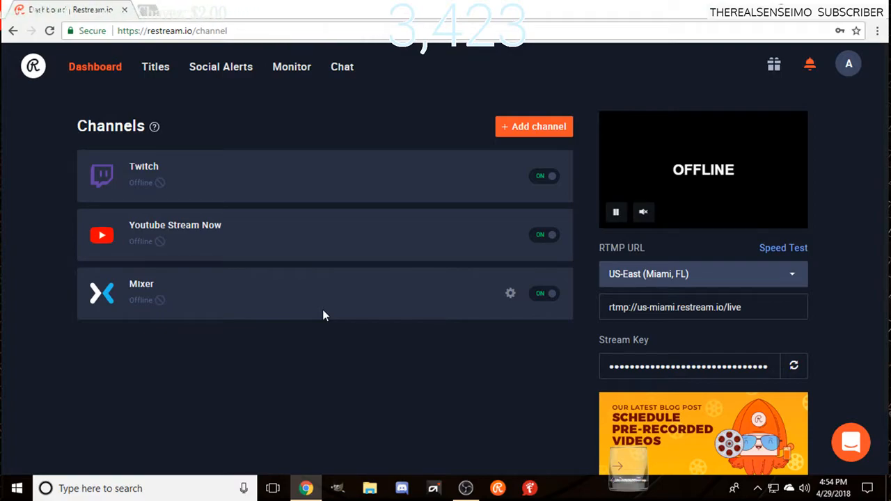
left_click(158, 67)
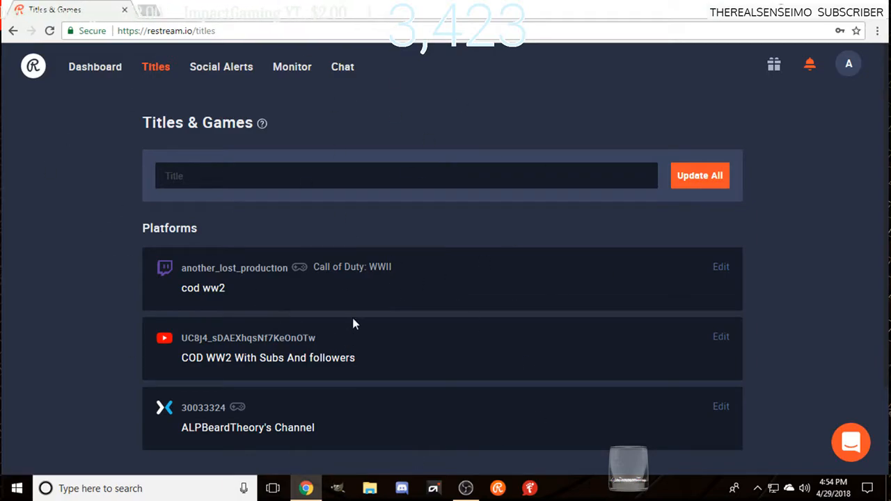
left_click(223, 64)
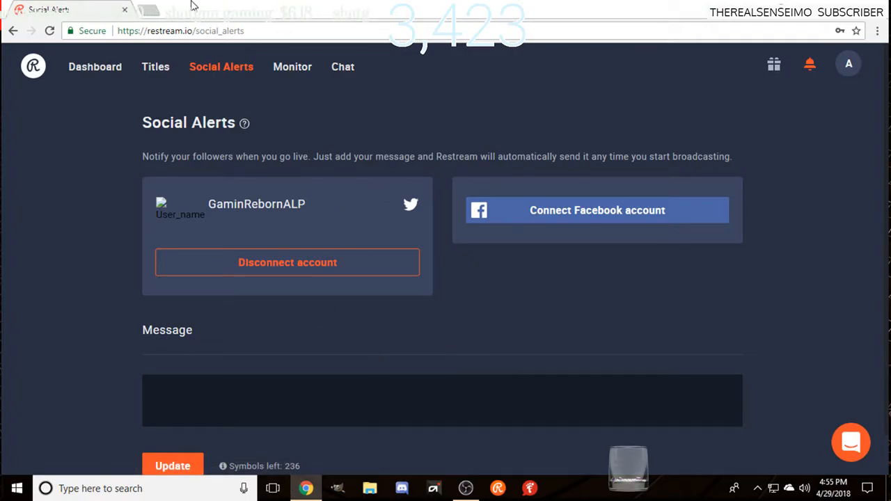
Step: Open the Monitor page and look through the dates and durations of the past streams
left_click(287, 70)
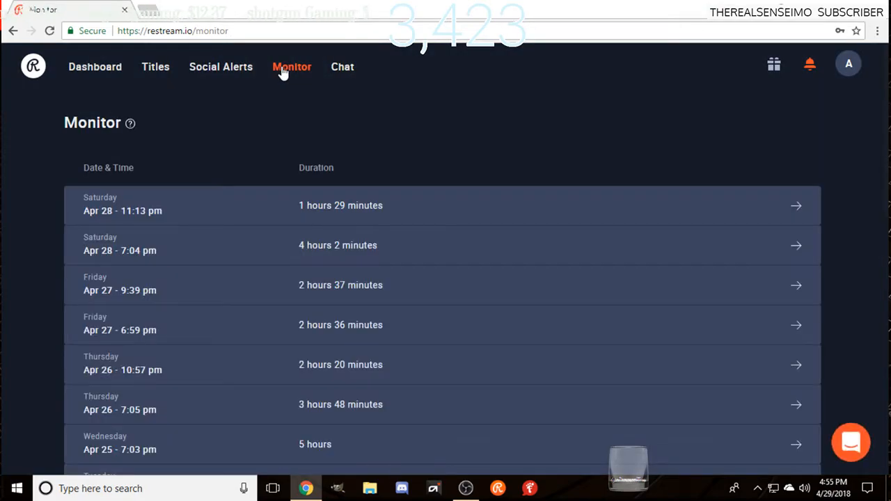
scroll(385, 321, "down", 3)
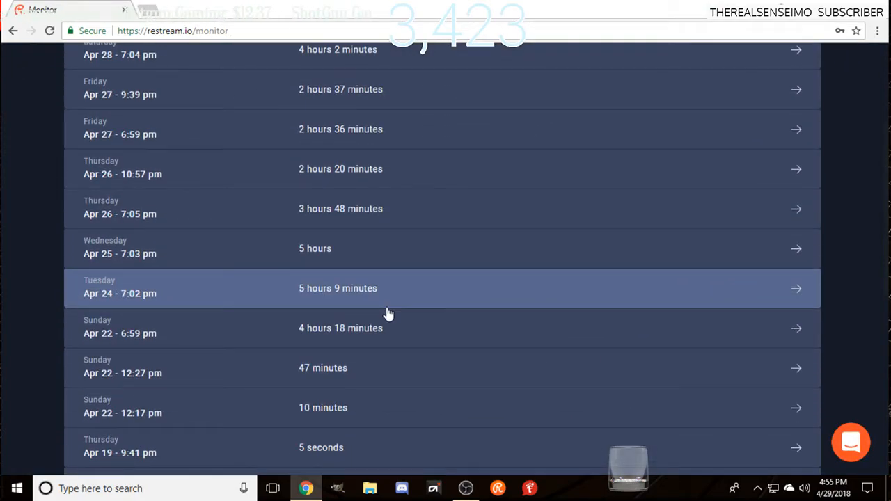
scroll(387, 313, "down", 2)
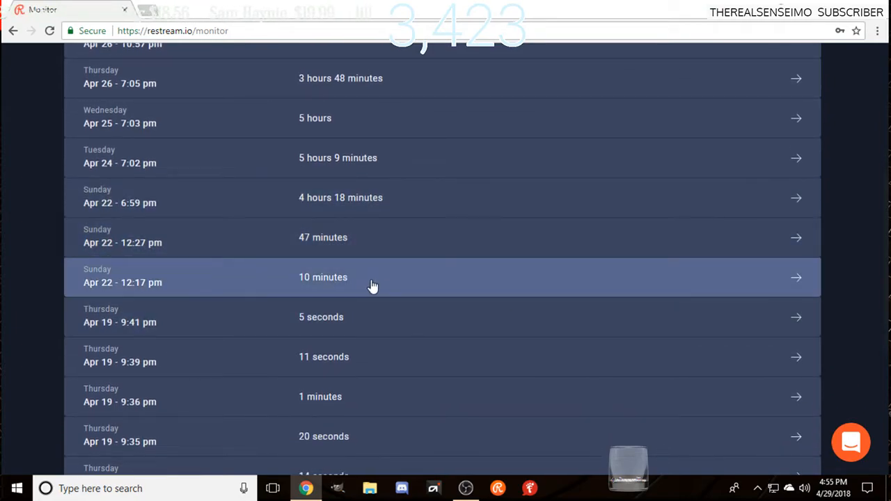
scroll(374, 371, "down", 3)
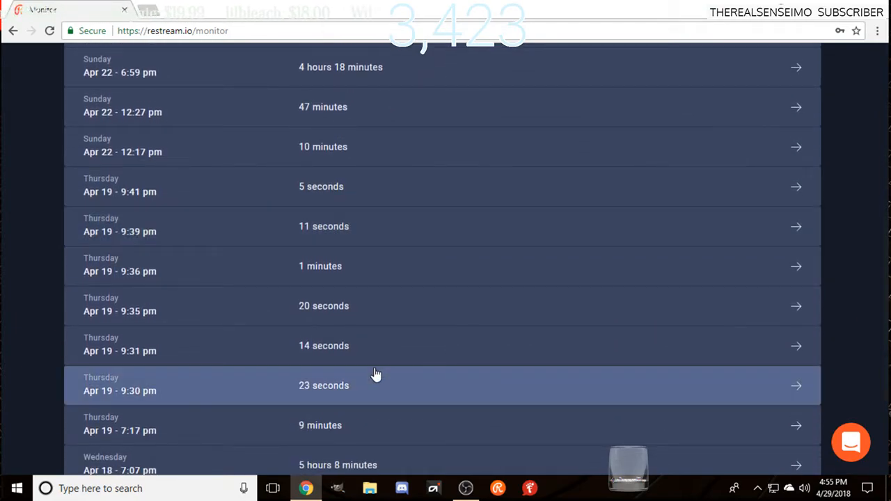
scroll(376, 376, "down", 1)
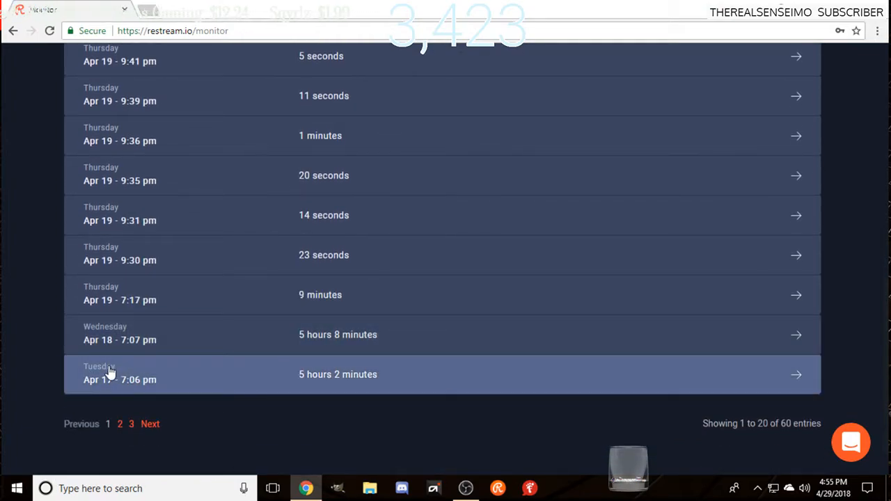
scroll(205, 392, "up", 9)
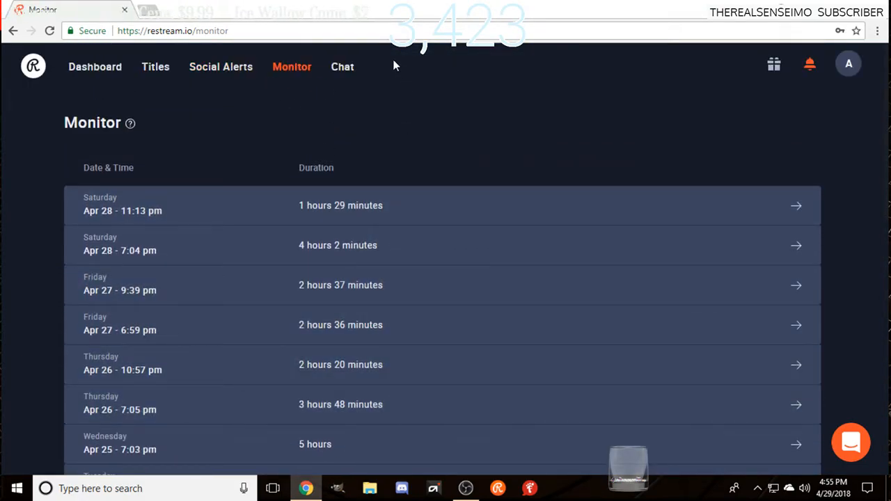
Step: View Restream.io's Chat page, then switch to the Restream Chat desktop app and review the connected accounts in its settings
left_click(348, 71)
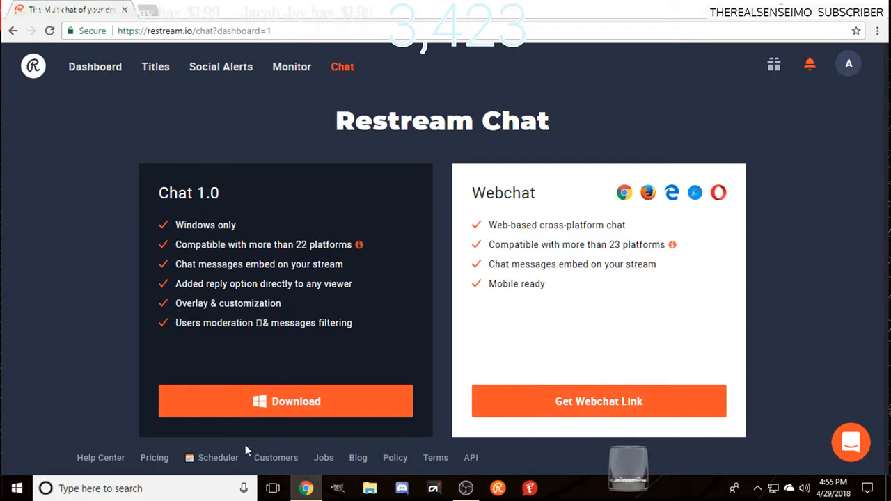
left_click(496, 489)
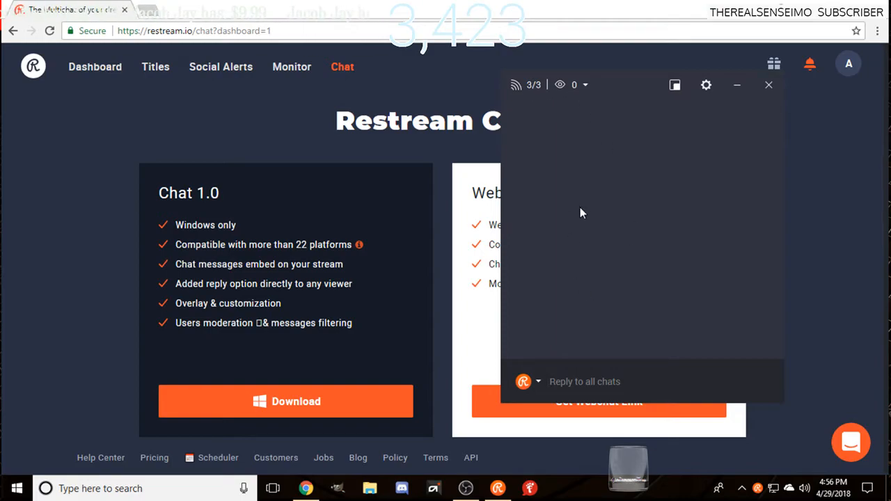
left_click(707, 87)
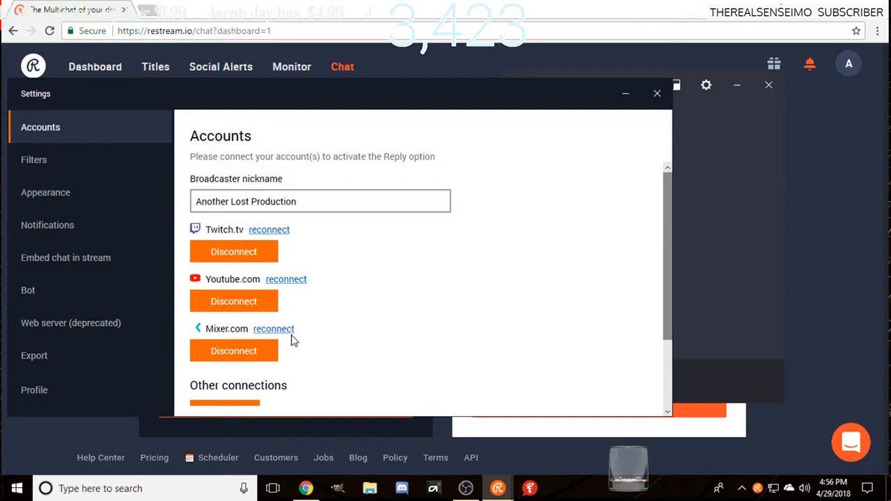
left_click(657, 95)
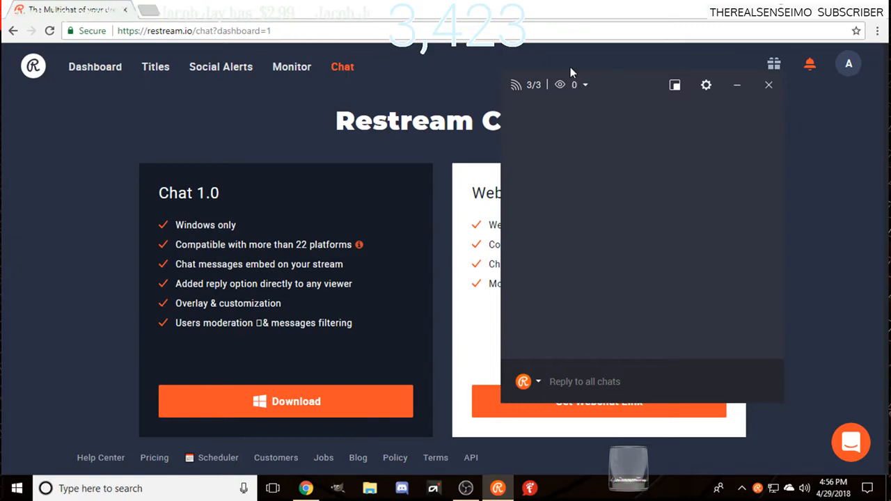
Step: Review the per-channel viewer list and the available reply destinations in the Restream Chat window
left_click(582, 93)
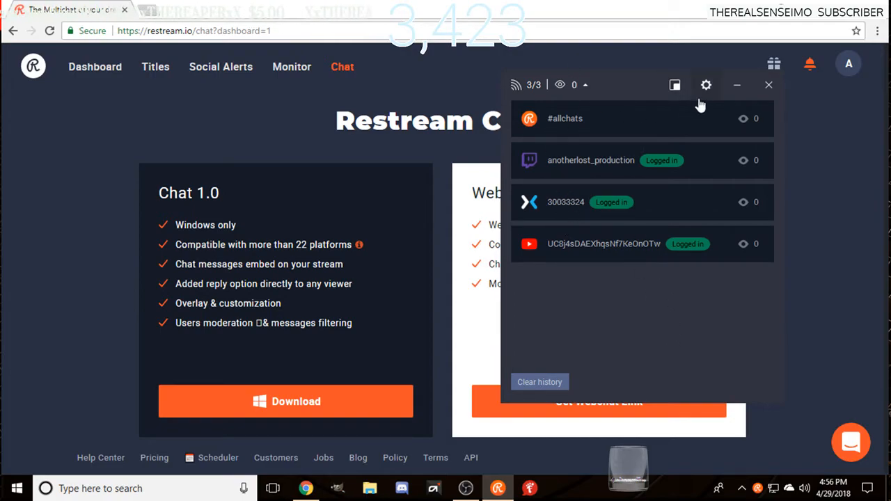
left_click(584, 85)
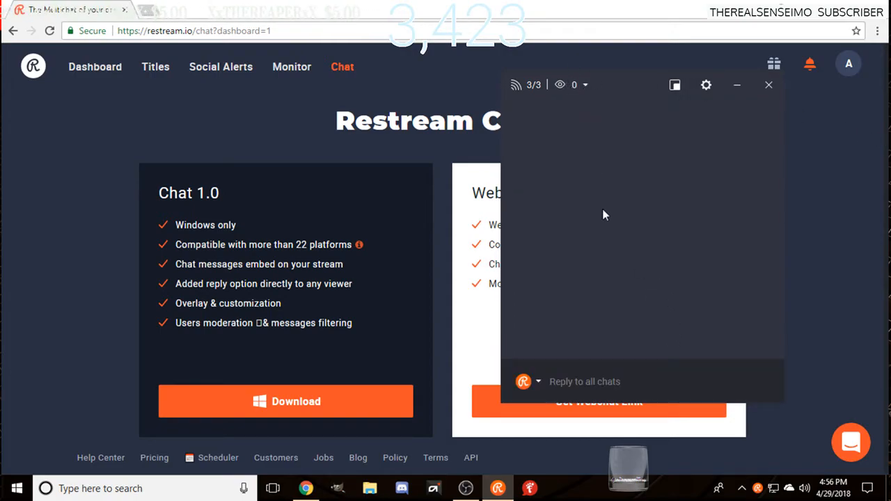
left_click(538, 383)
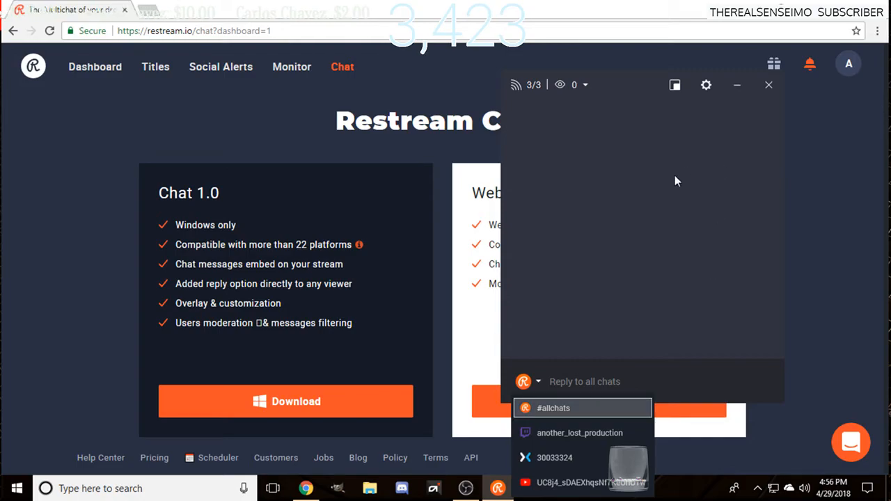
left_click(638, 234)
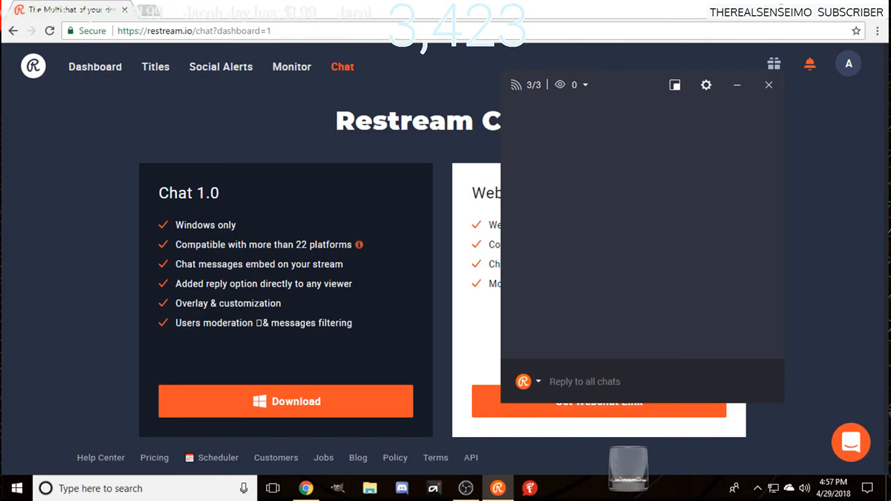
Step: Switch to OBS and hide the Display Capture source in Scene 2
left_click(464, 490)
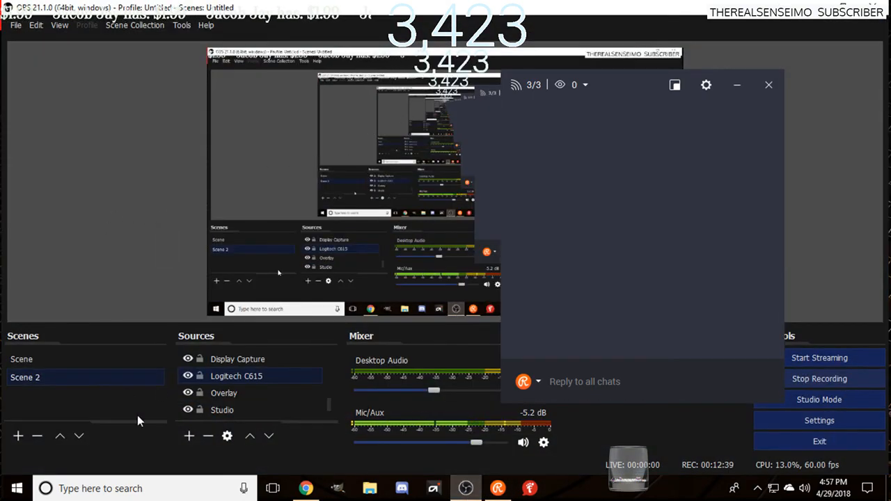
left_click(191, 357)
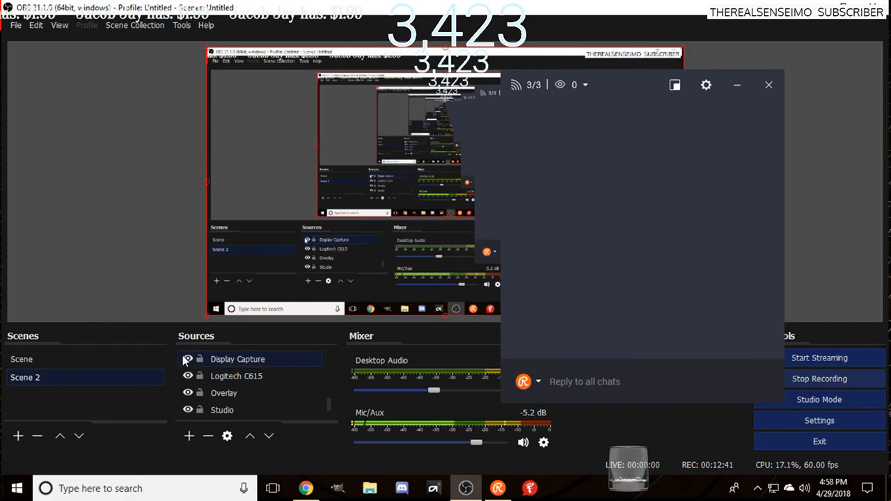
left_click(187, 358)
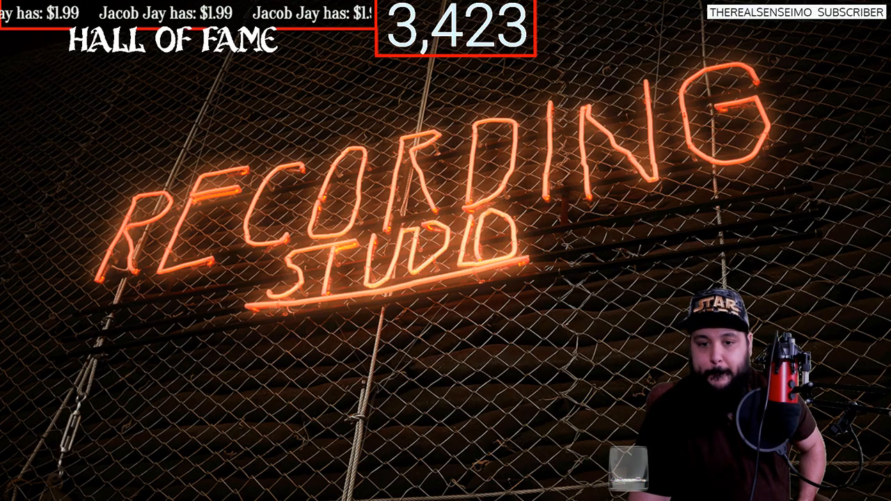